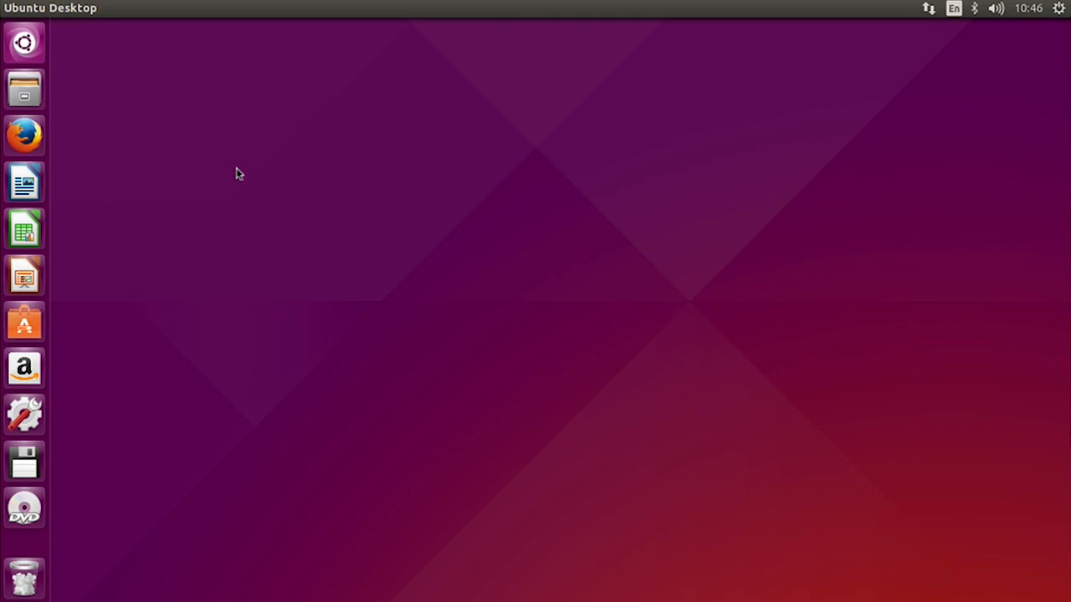
- Switch to Firefox, open the IntelliJ IDEA product page on jetbrains.com and dismiss the browser refresh notice
left_click(25, 138)
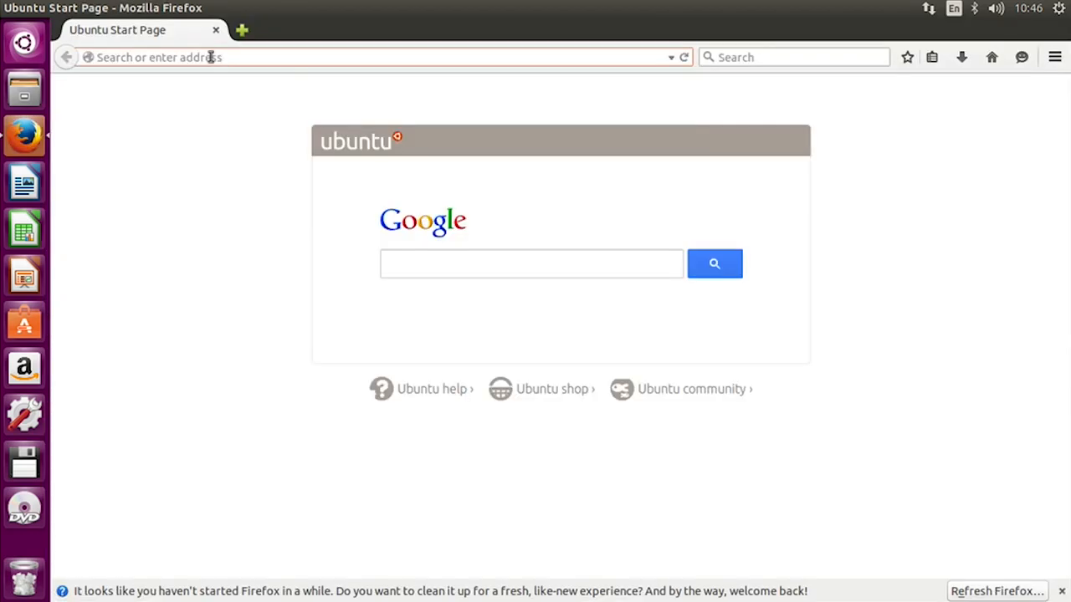
type("jetbrains.com/")
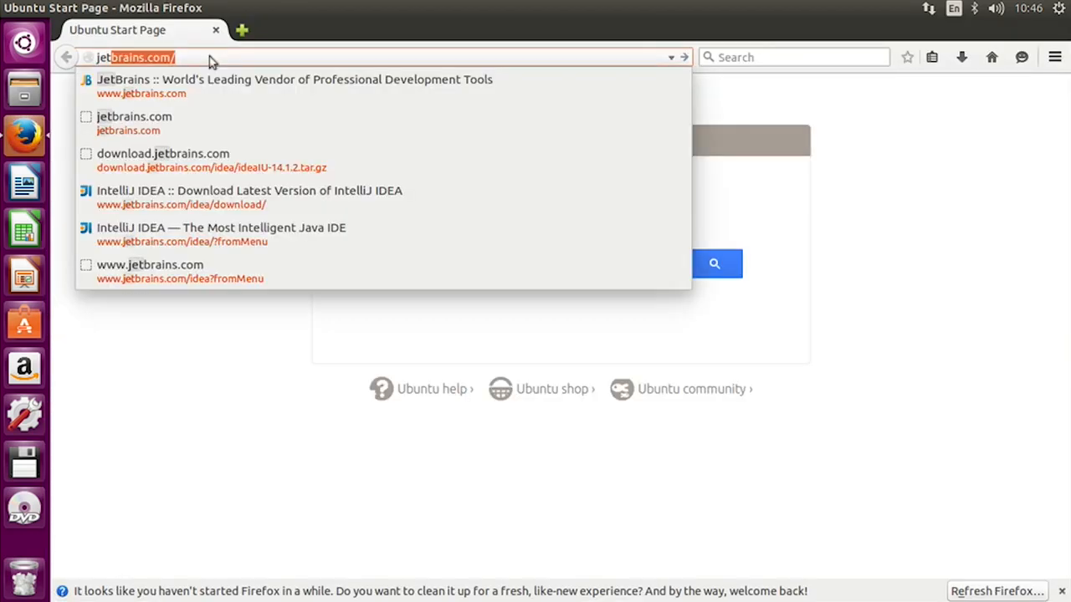
key("Return")
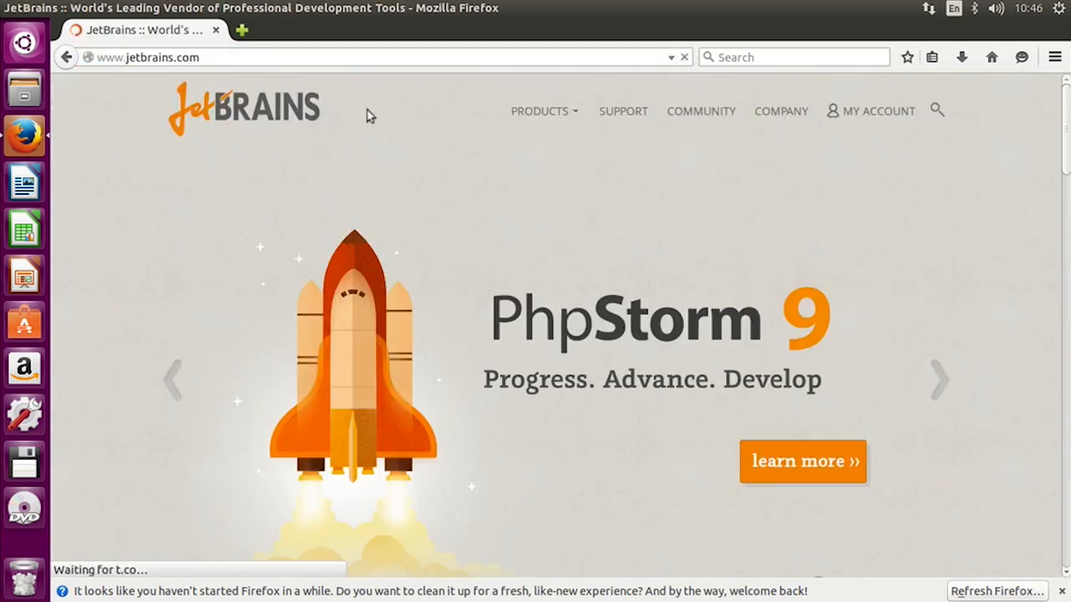
mouse_move(555, 113)
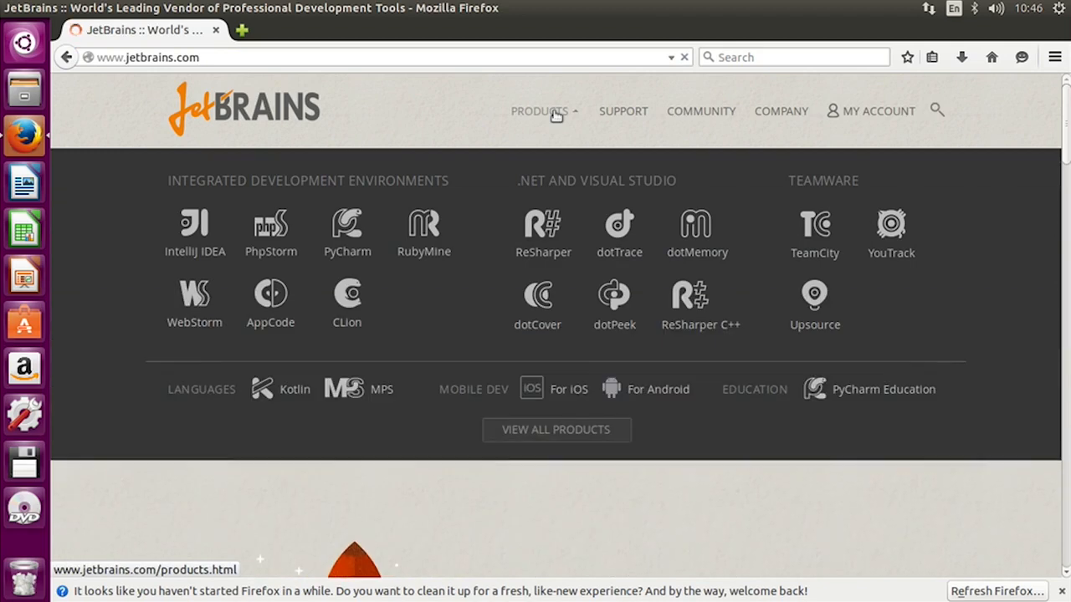
left_click(191, 253)
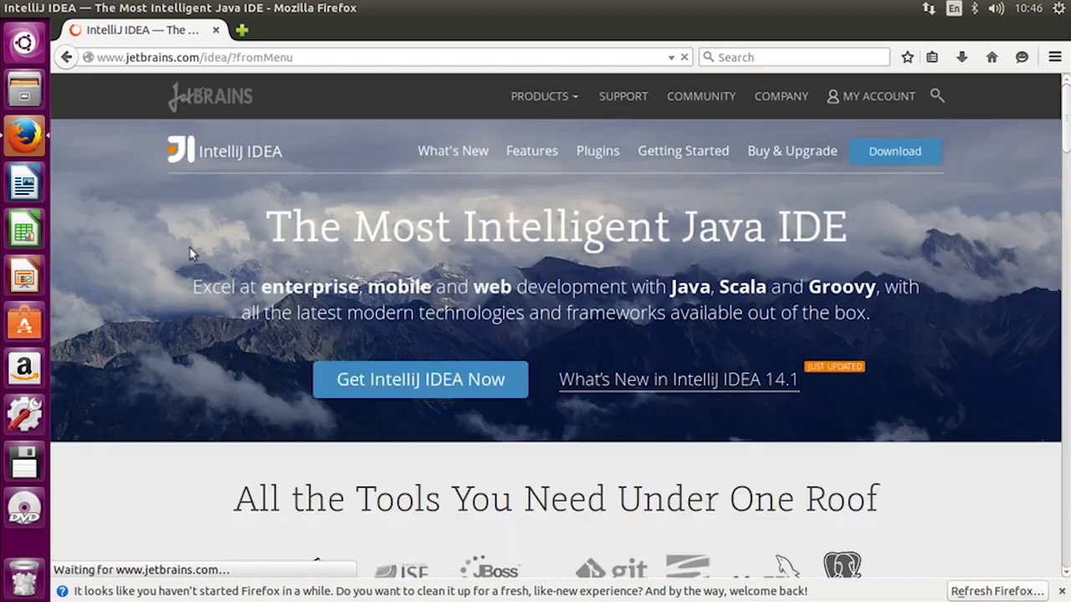
left_click(1061, 591)
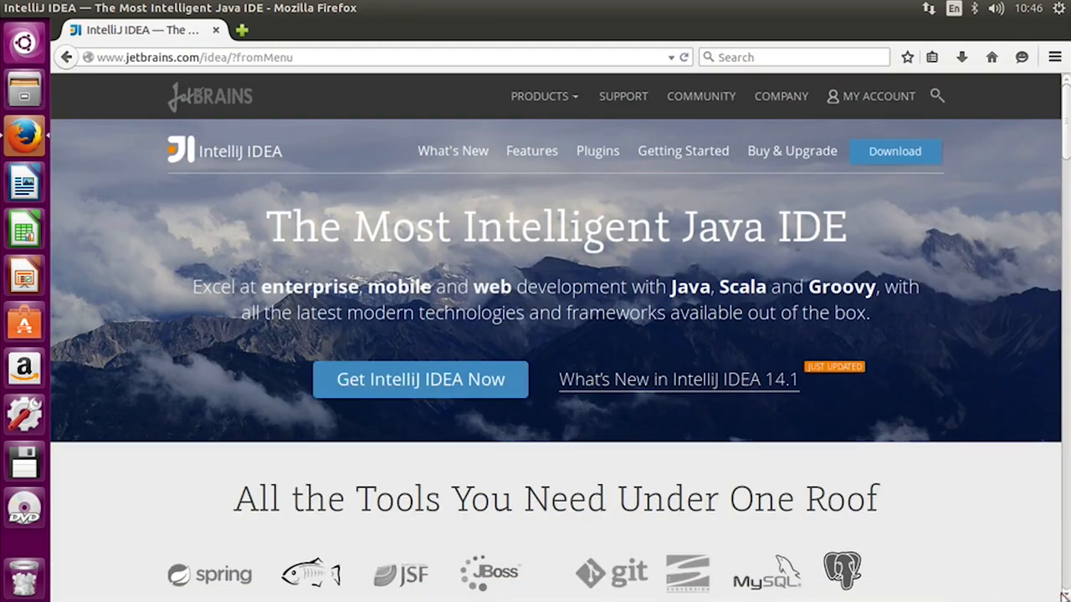
- Download the free Community Edition of IntelliJ IDEA 14.1 for Linux and save the archive file
left_click(410, 383)
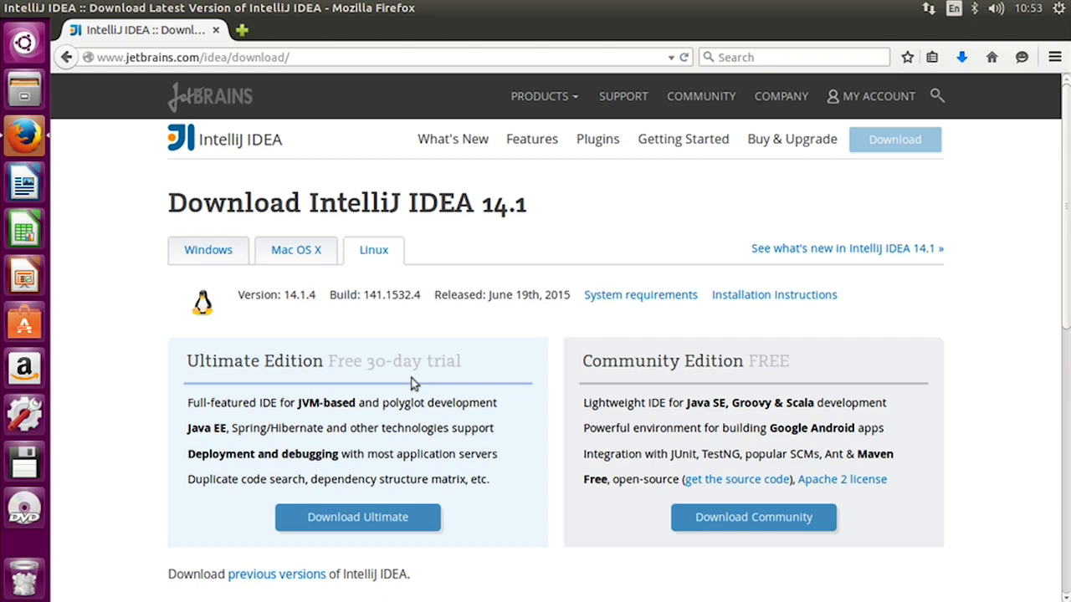
left_click(711, 522)
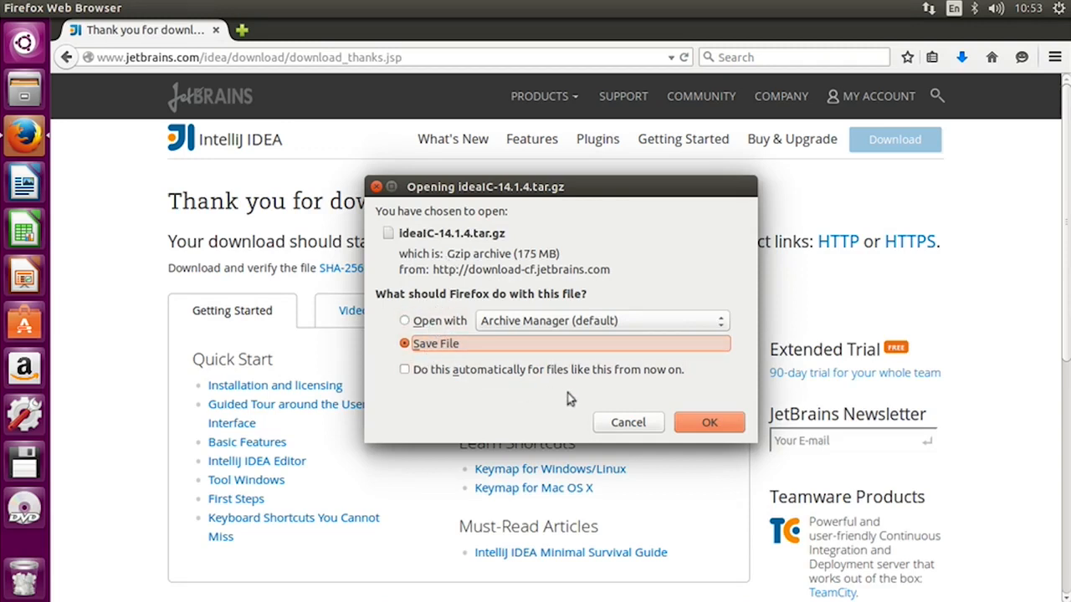
left_click(699, 425)
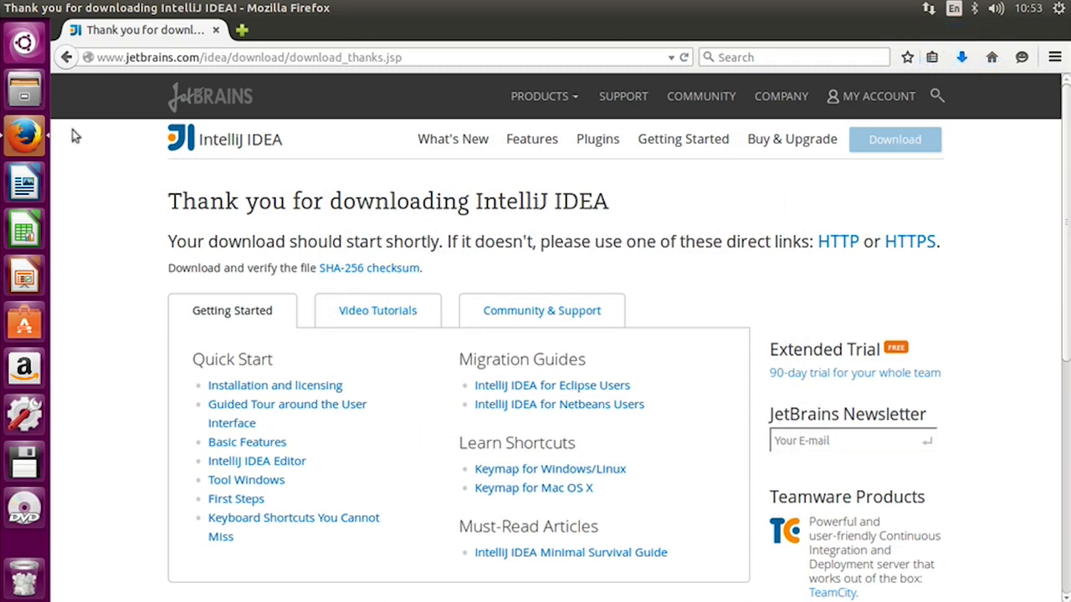
- Switch to Files and open the ideaIC-14.1.4.tar.gz archive from the Downloads folder
left_click(25, 89)
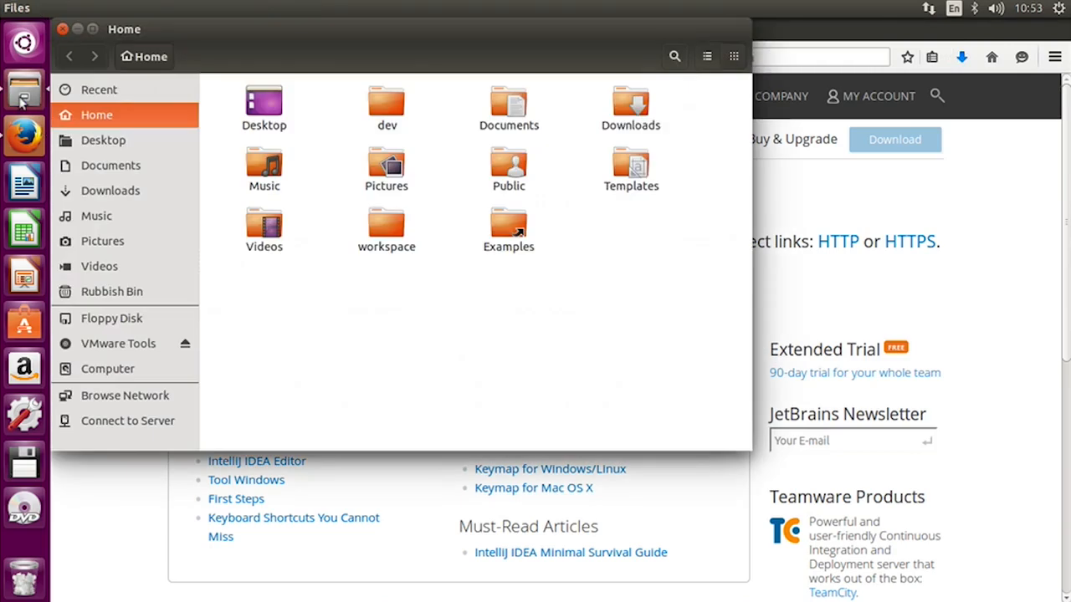
left_click(115, 194)
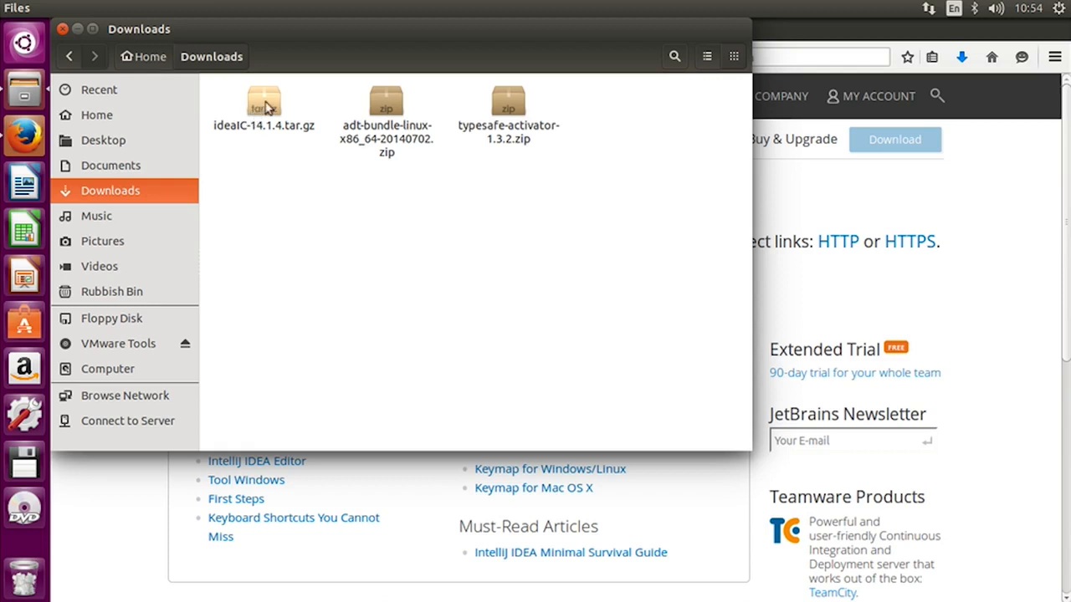
double_click(266, 107)
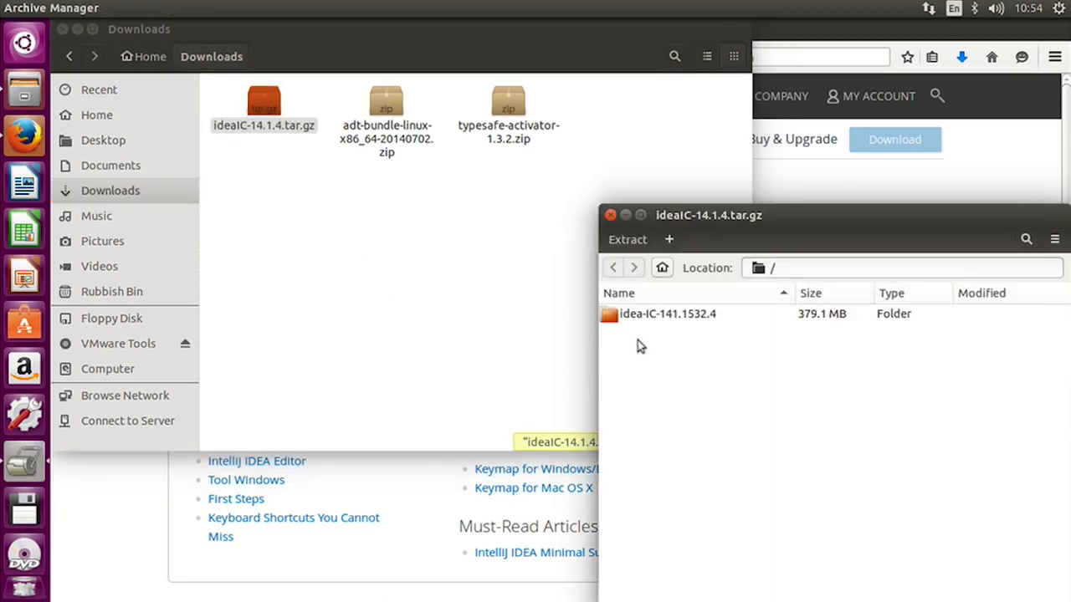
- Extract the idea-IC-141.1532.4 folder from the archive into the dev folder under Home, and close the archive
left_click(98, 119)
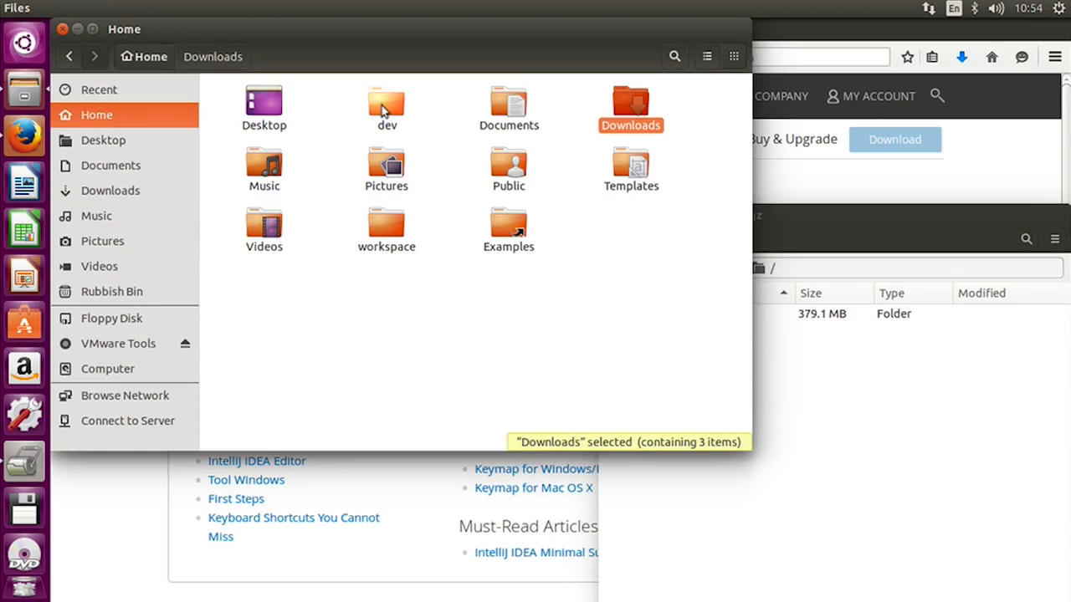
double_click(382, 110)
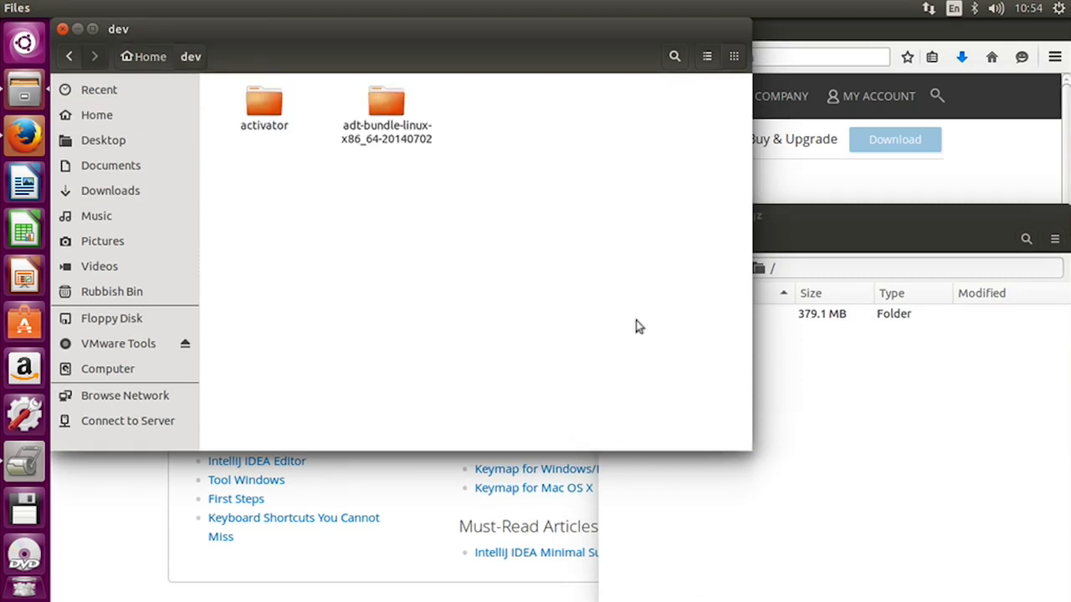
left_click(898, 374)
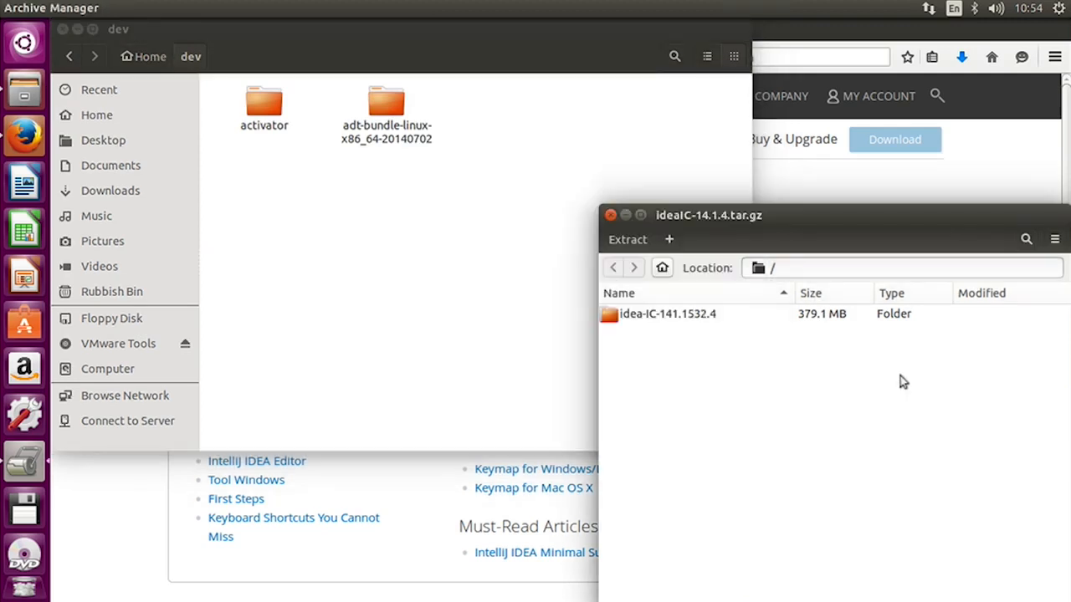
left_click(643, 323)
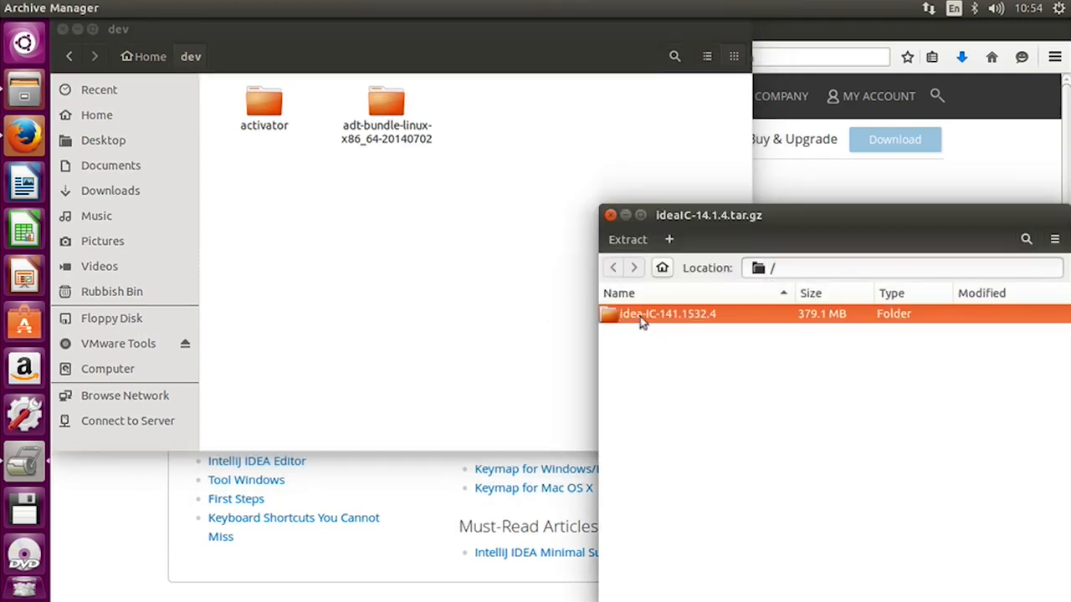
left_click_drag(643, 323, 341, 257)
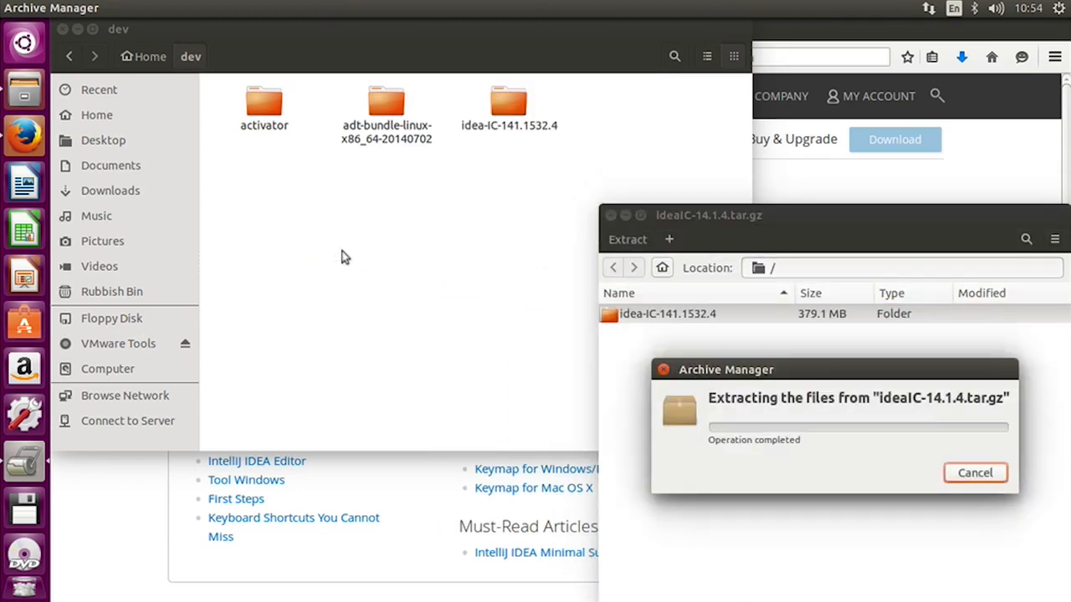
left_click(610, 216)
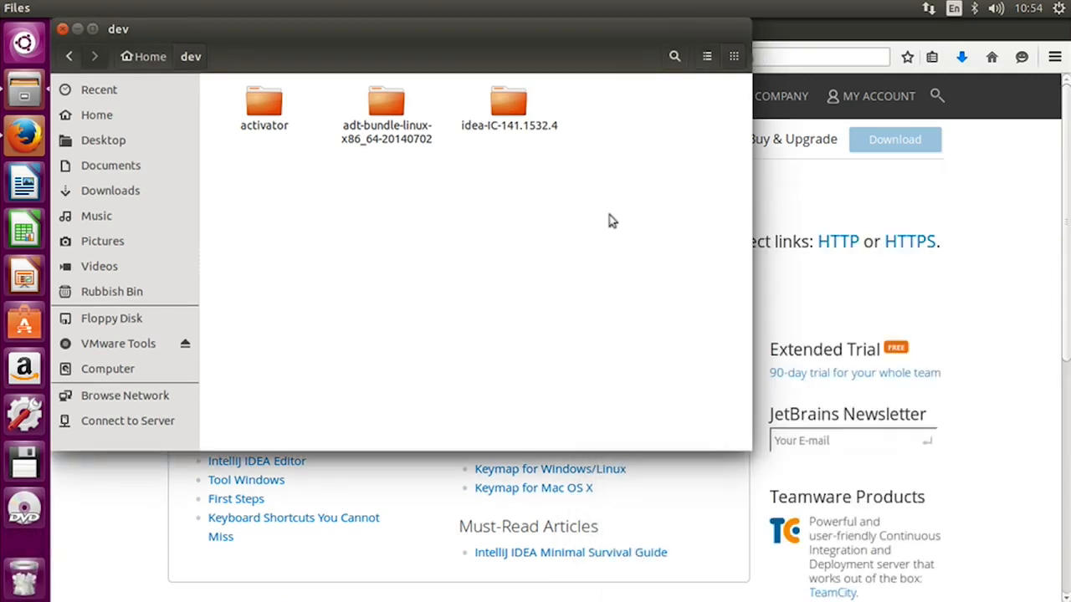
- Switch to a new Terminal window and move it over the Files window
left_click(26, 43)
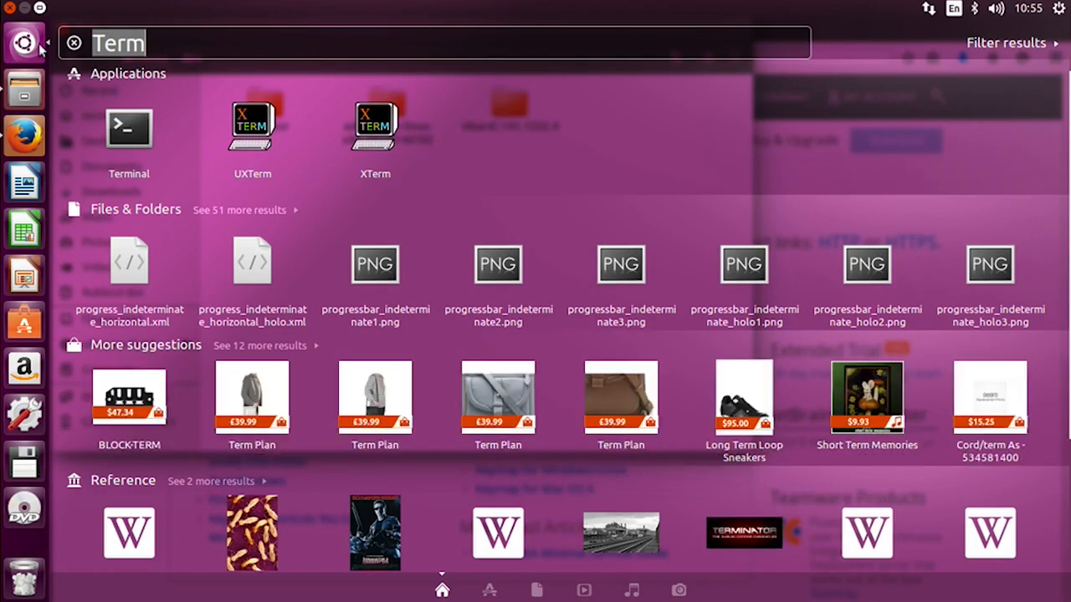
key("Down")
key("Down")
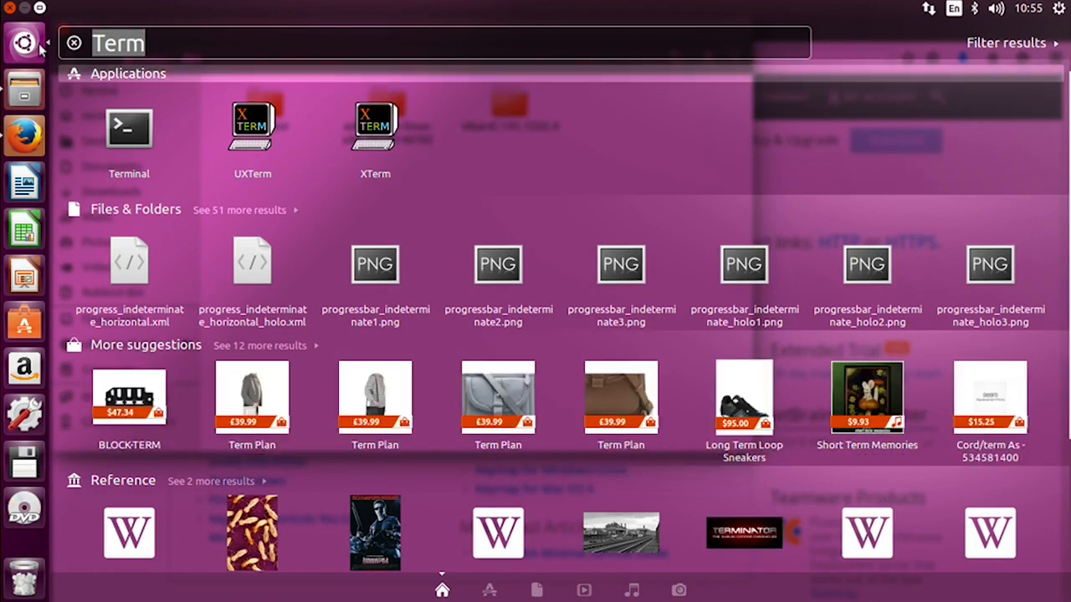
key("Return")
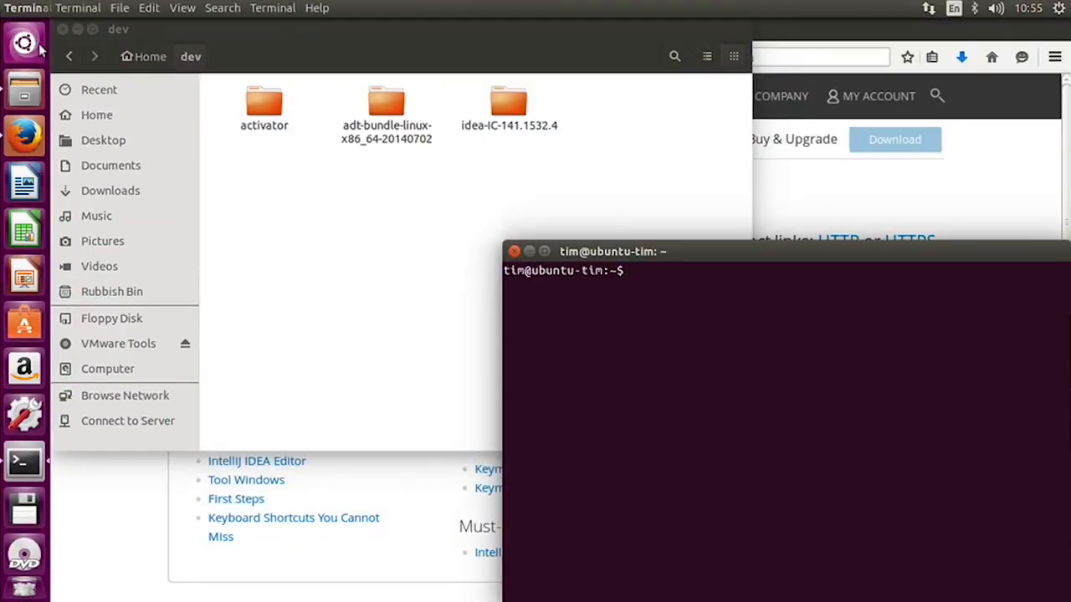
left_click_drag(717, 251, 473, 122)
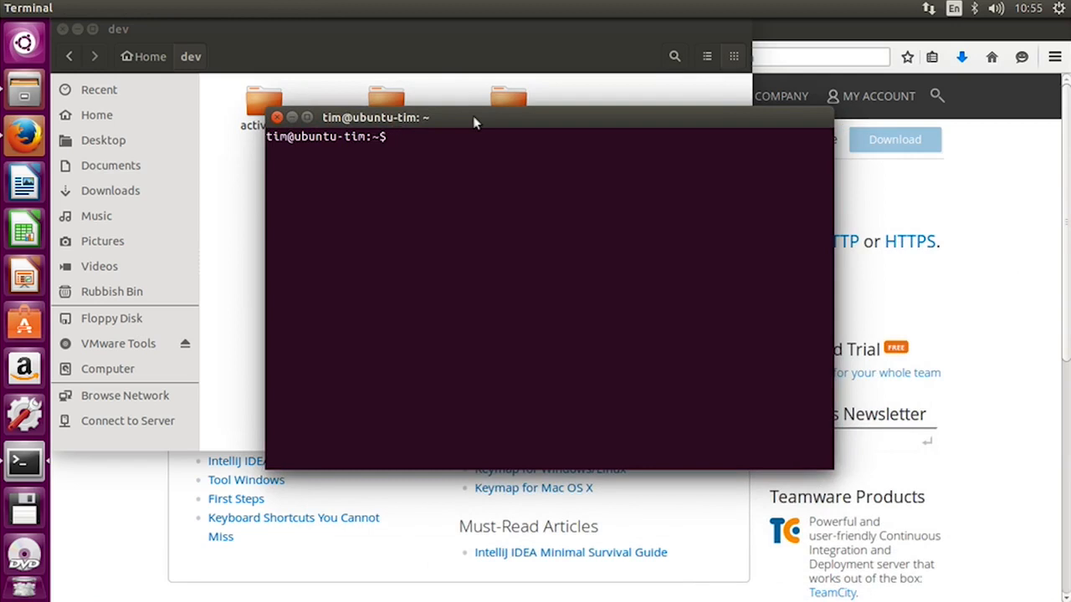
- Change the working directory to ~/dev/idea-IC-141.1532.4/
type("cd ~/dev/ide")
key("Tab")
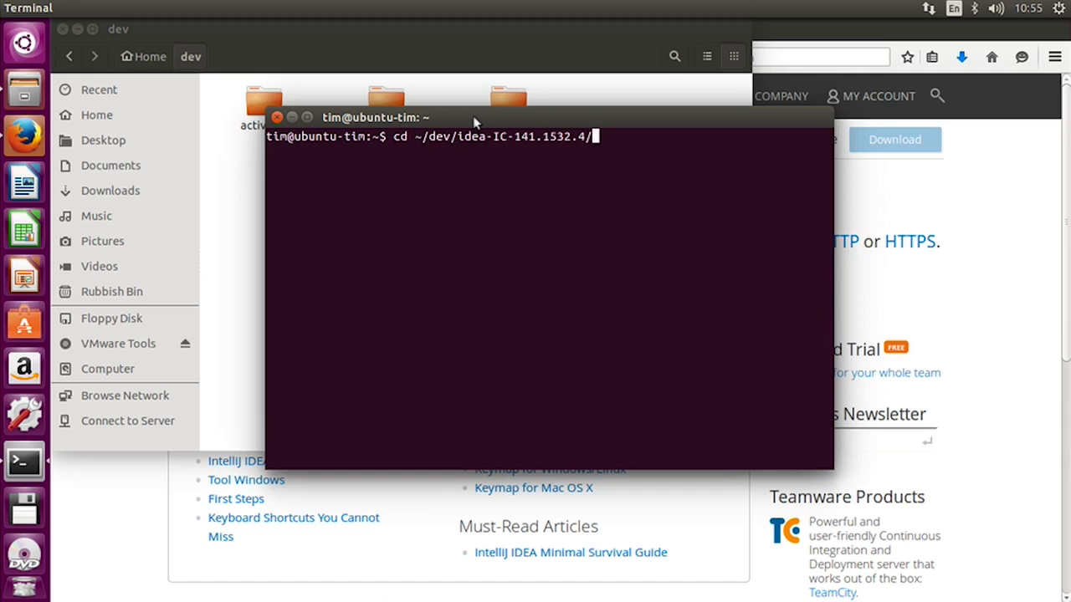
key("Return")
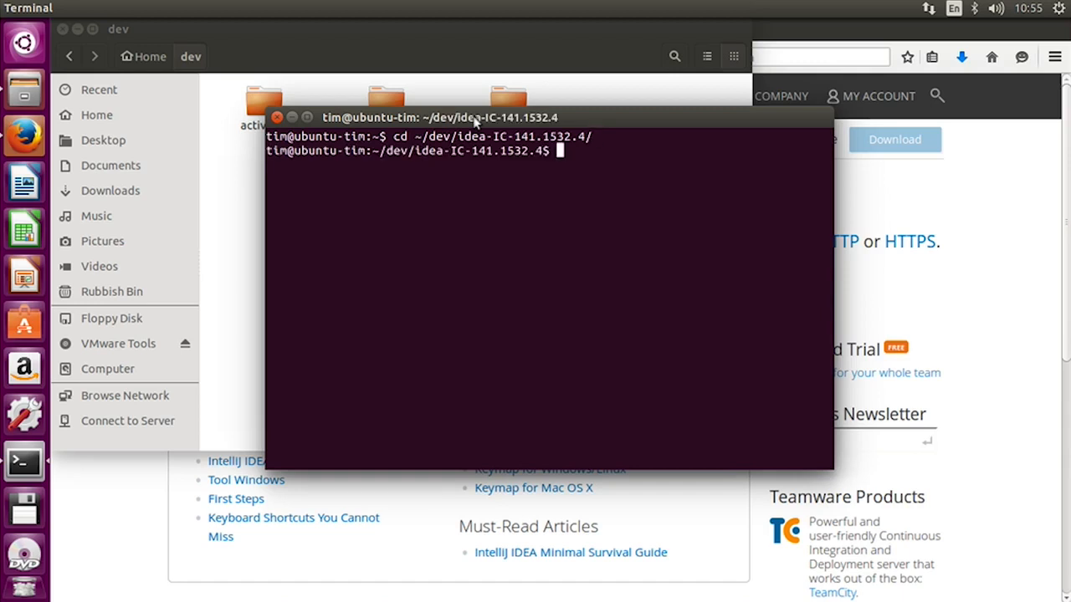
- Change into the bin subfolder, listing the contents of both the extracted IDEA folder and bin
type("ls")
key("Return")
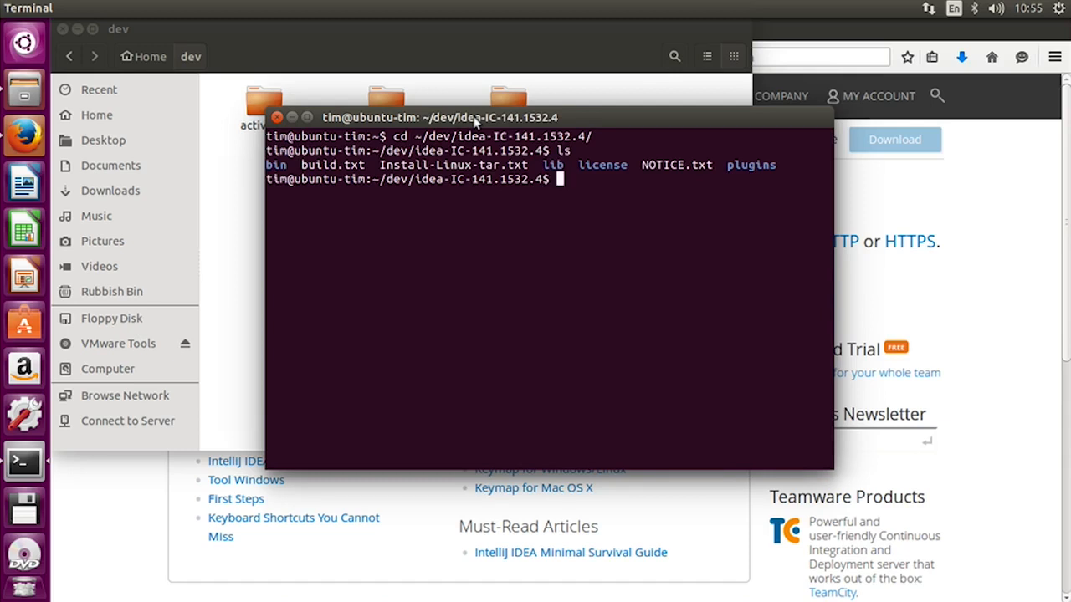
type("cd bin")
key("Return")
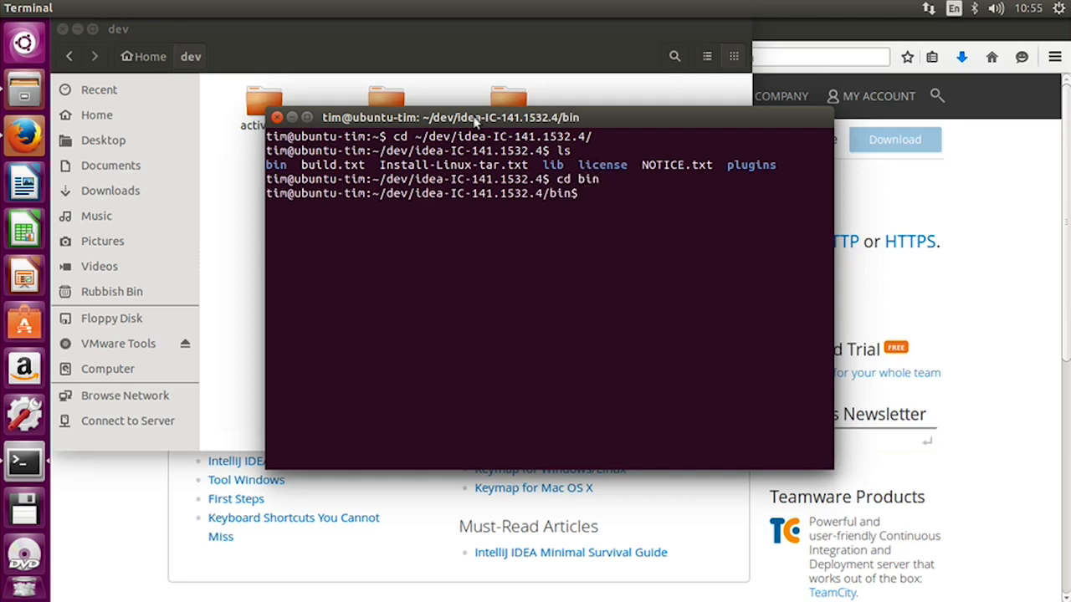
type("ls")
key("Return")
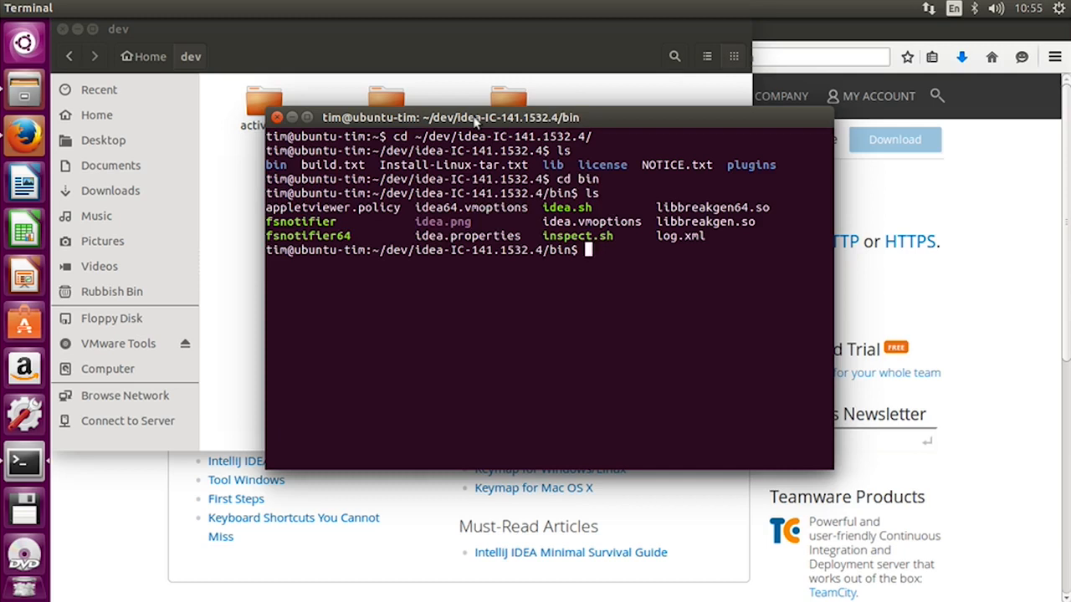
- Launch IntelliJ IDEA by running ./idea.sh and continue without importing settings from a previous version
type("./idea")
type(".sh")
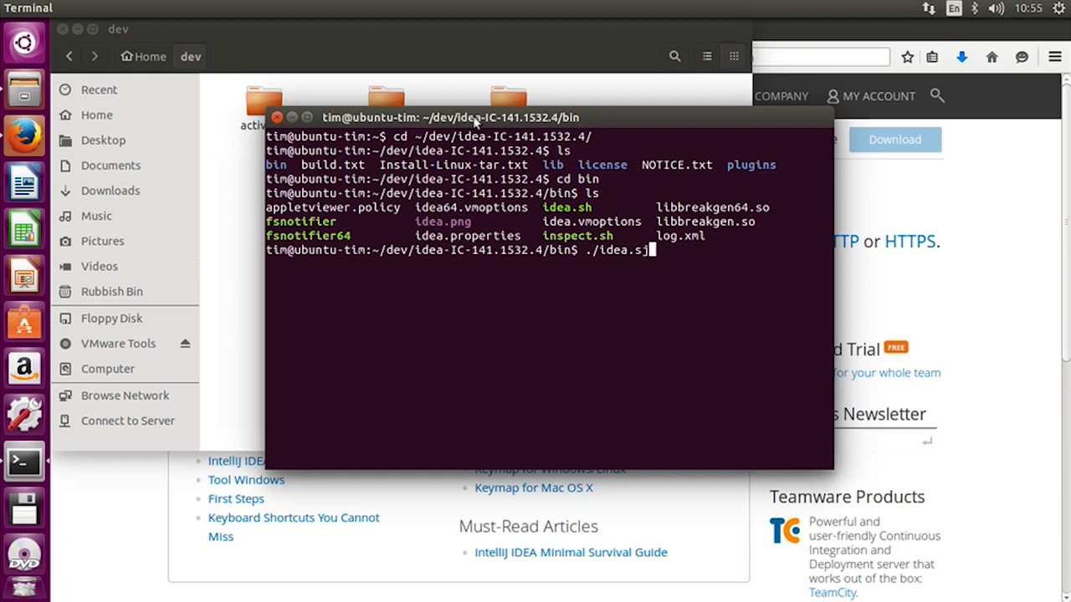
key("Return")
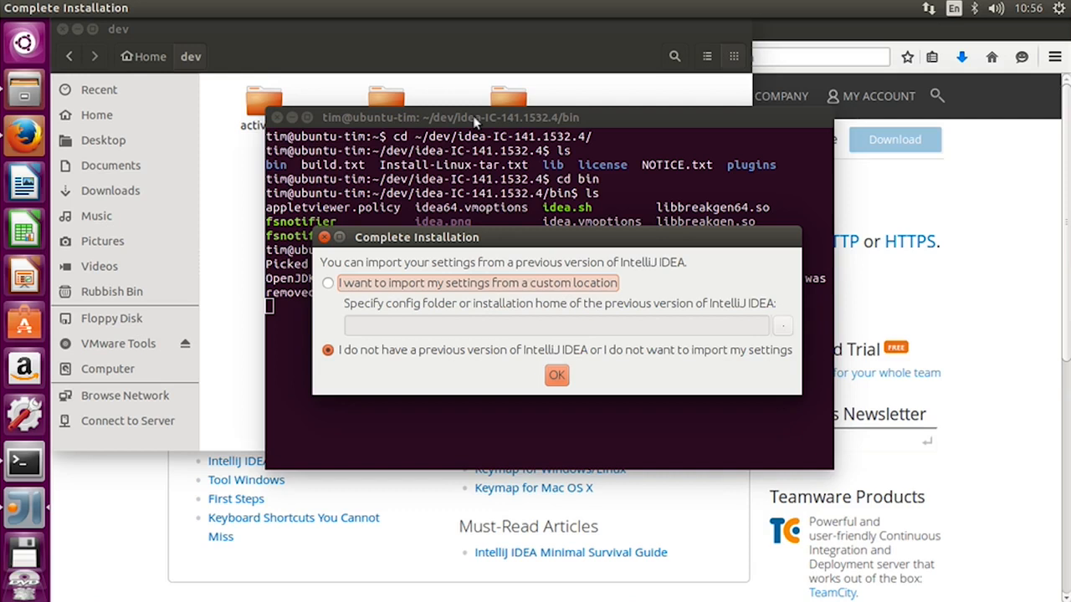
left_click(557, 376)
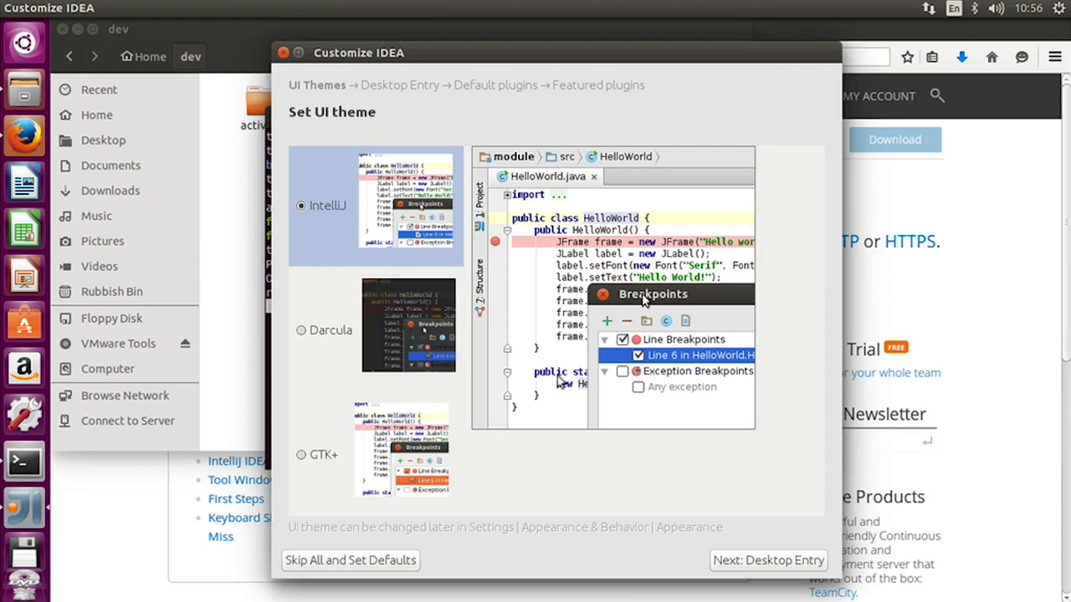
- Advance the IDEA customization to featured plugins, keeping the IntelliJ theme after trying Darcula and accepting the default desktop entry and plugins
left_click(301, 332)
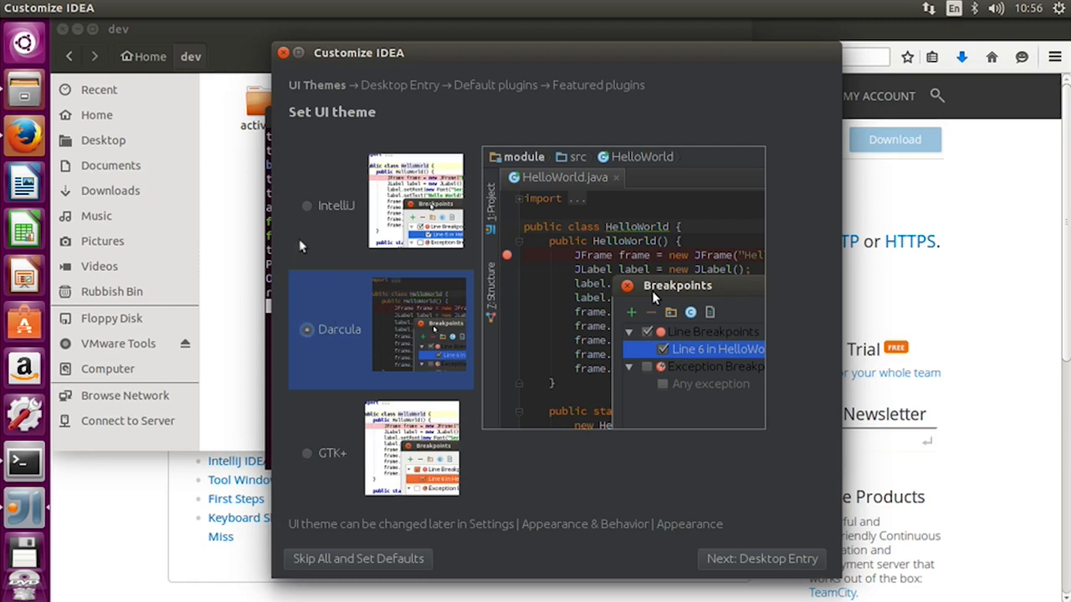
left_click(307, 207)
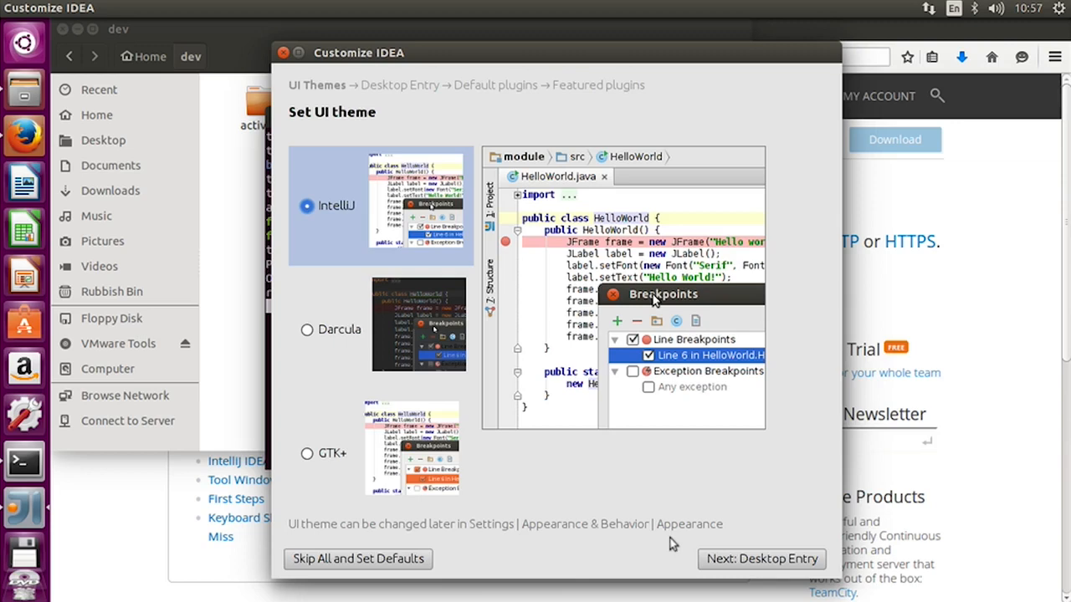
left_click(743, 566)
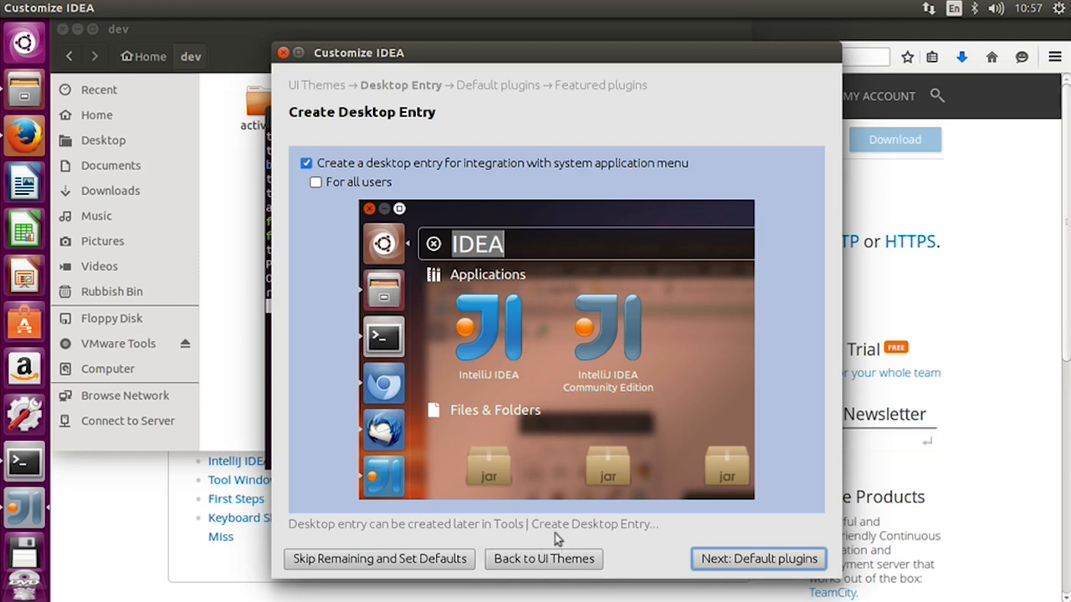
left_click(718, 560)
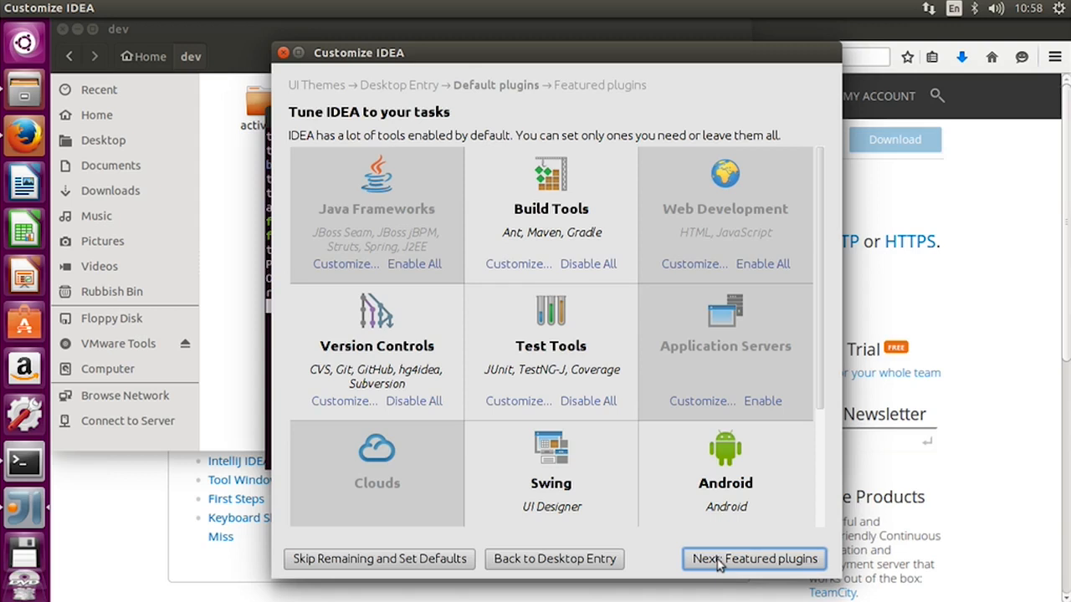
left_click(721, 562)
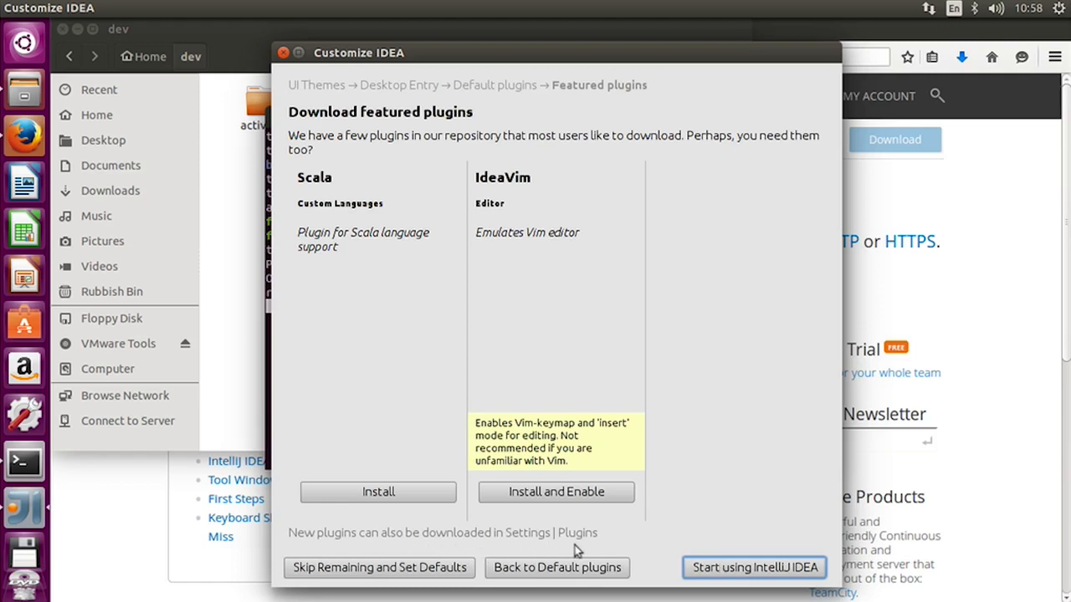
- Finish the IDEA customization without installing featured plugins, and open the default Project Structure settings
left_click(726, 569)
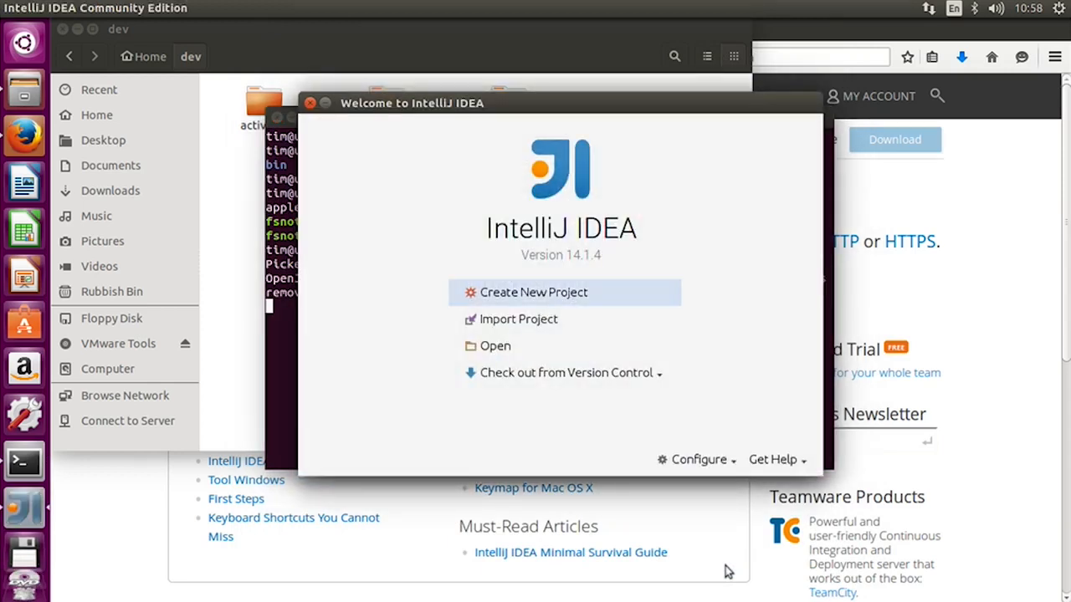
left_click(725, 463)
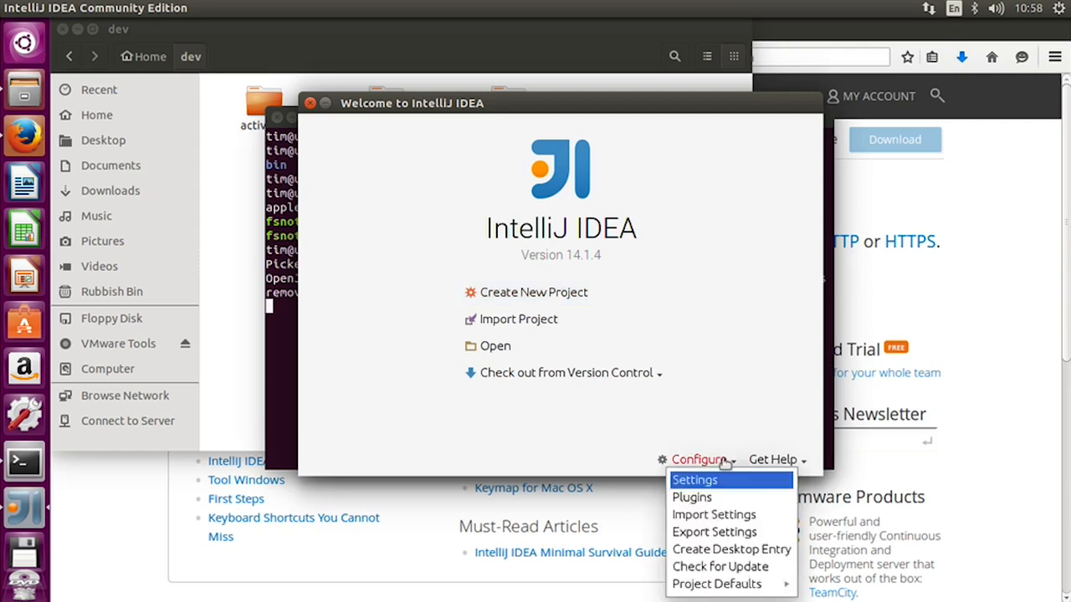
mouse_move(742, 588)
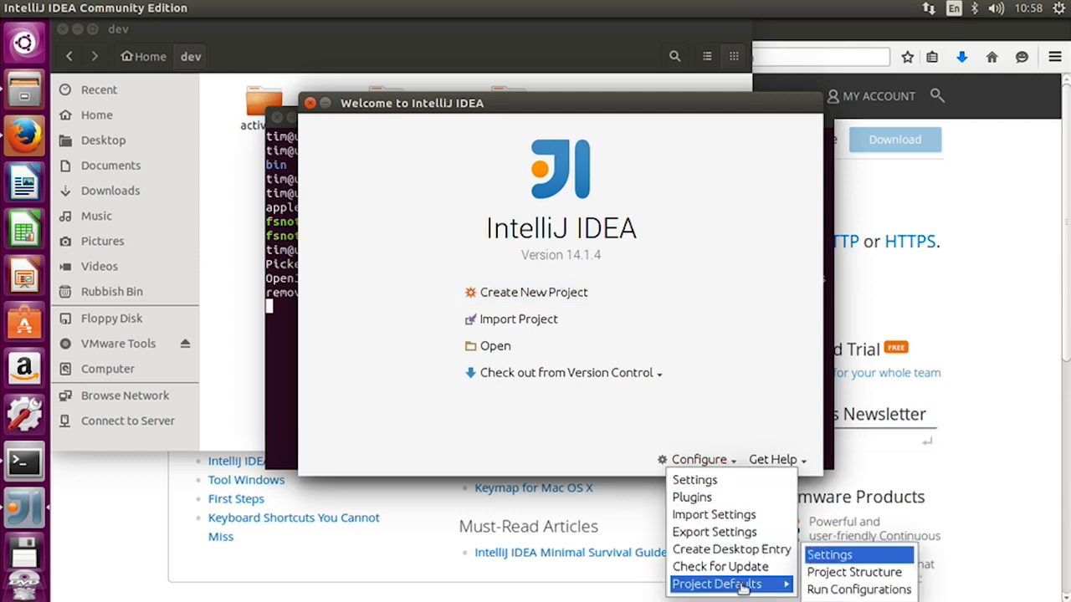
left_click(874, 573)
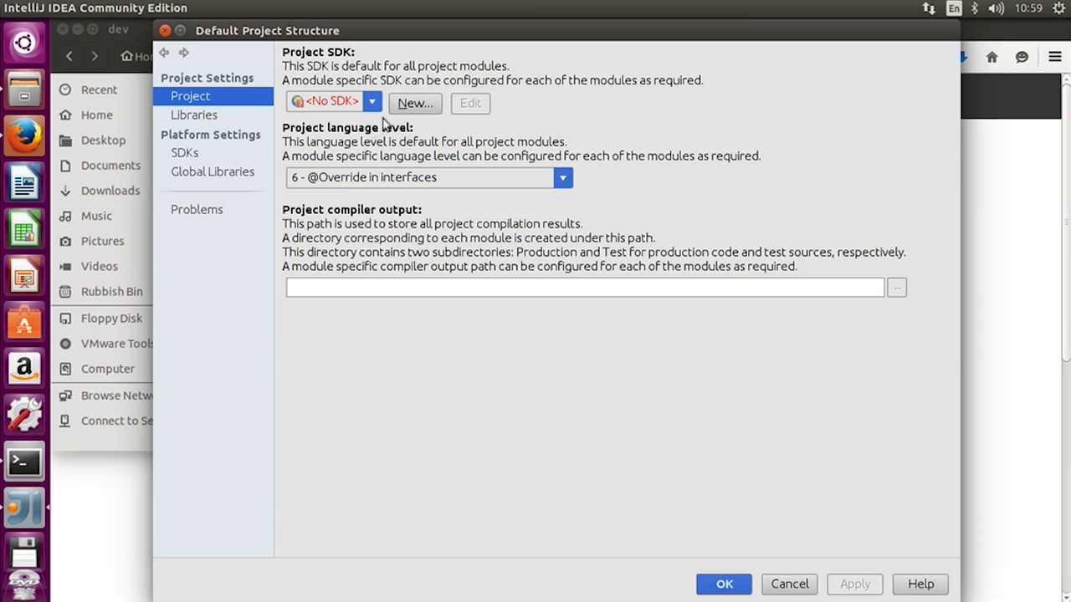
- Add a new JDK from /usr/lib/jvm/java-8-openjdk-amd64 as the default project SDK
left_click(404, 106)
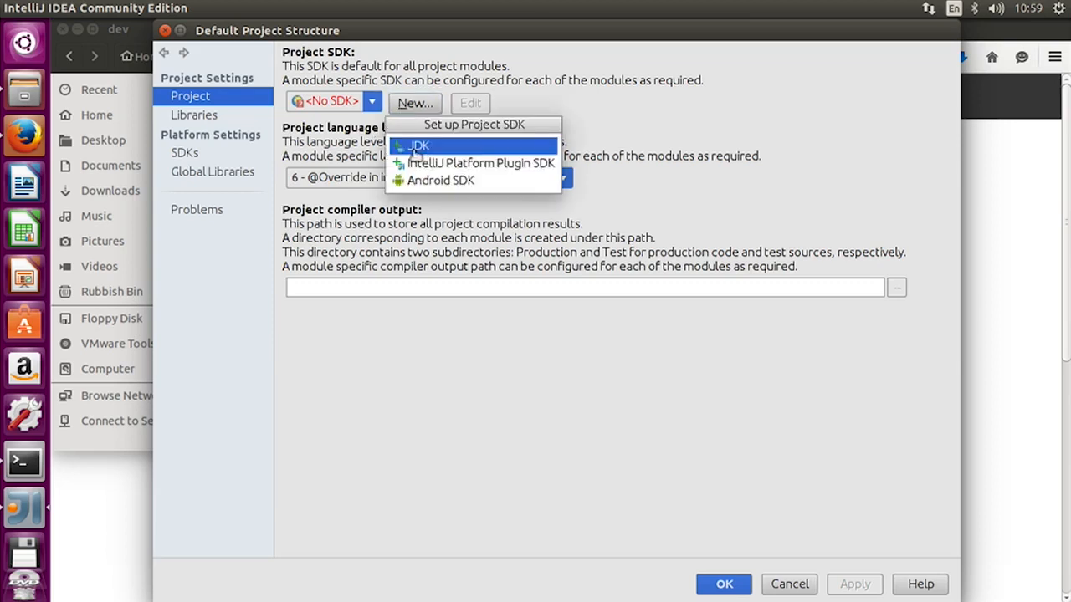
left_click(415, 148)
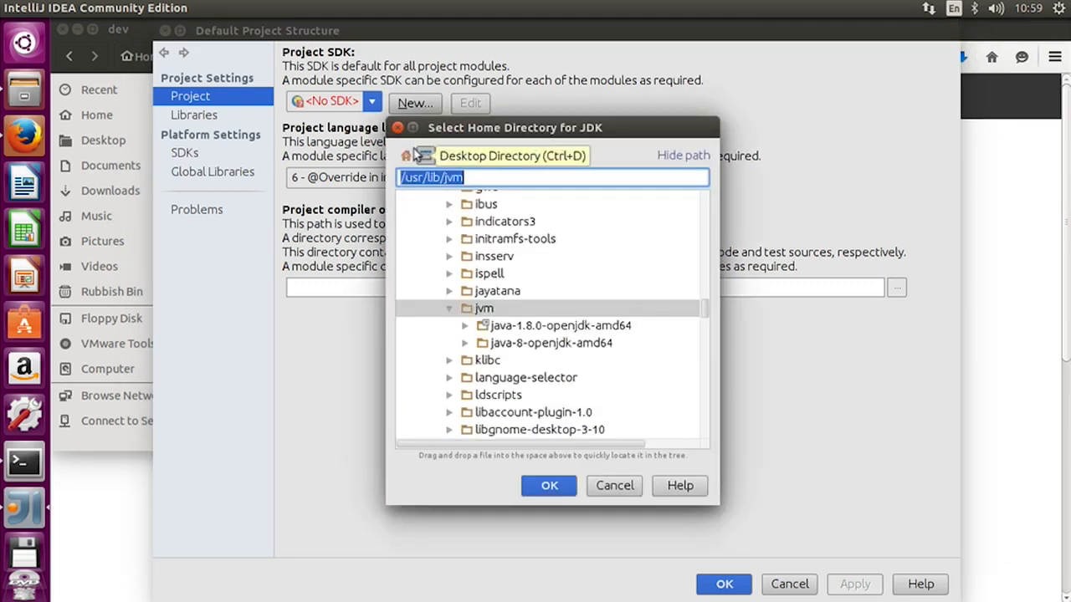
left_click(527, 345)
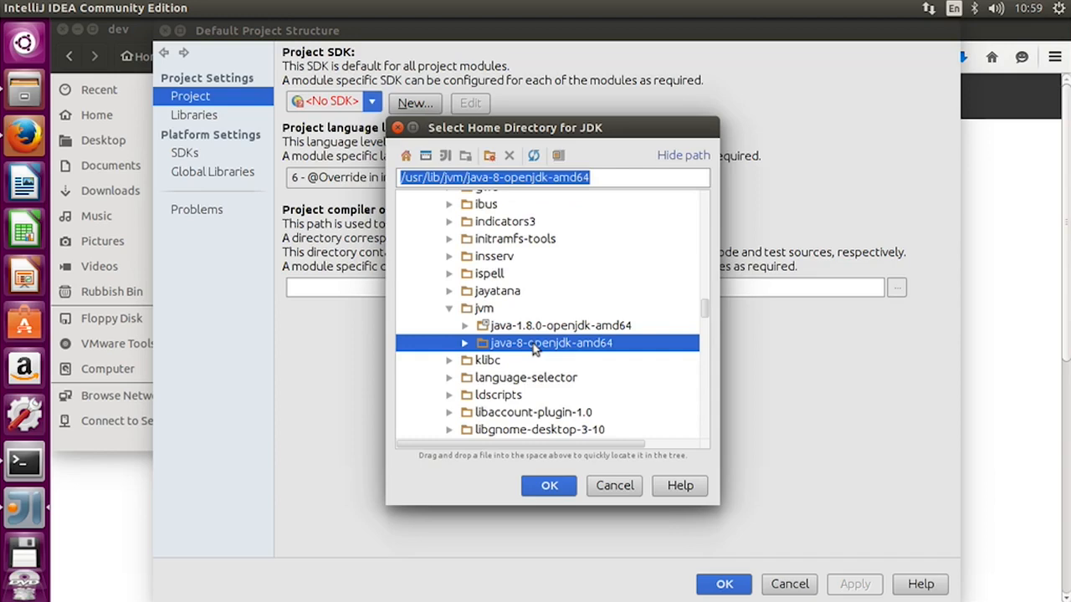
left_click(545, 487)
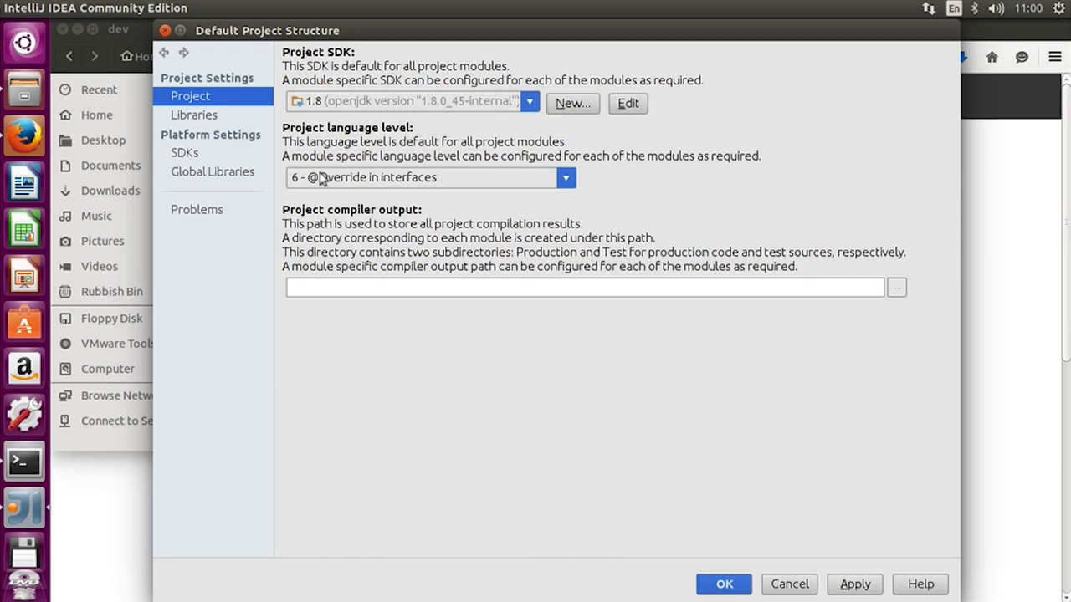
- Set the default project language level to "8 - Lambdas, type annotations etc." and accept the project structure settings
left_click(567, 178)
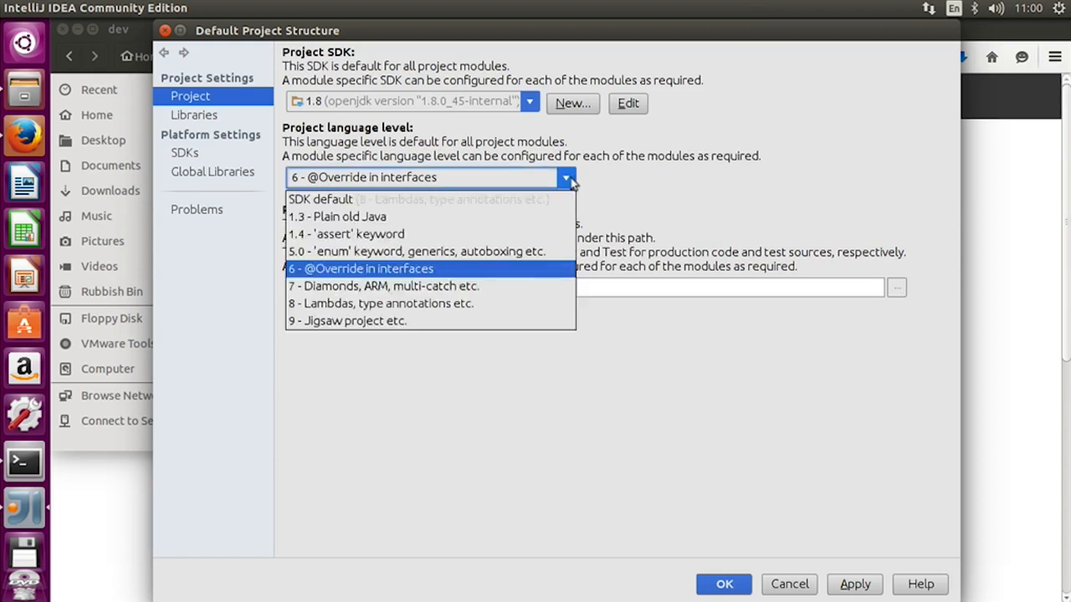
left_click(445, 305)
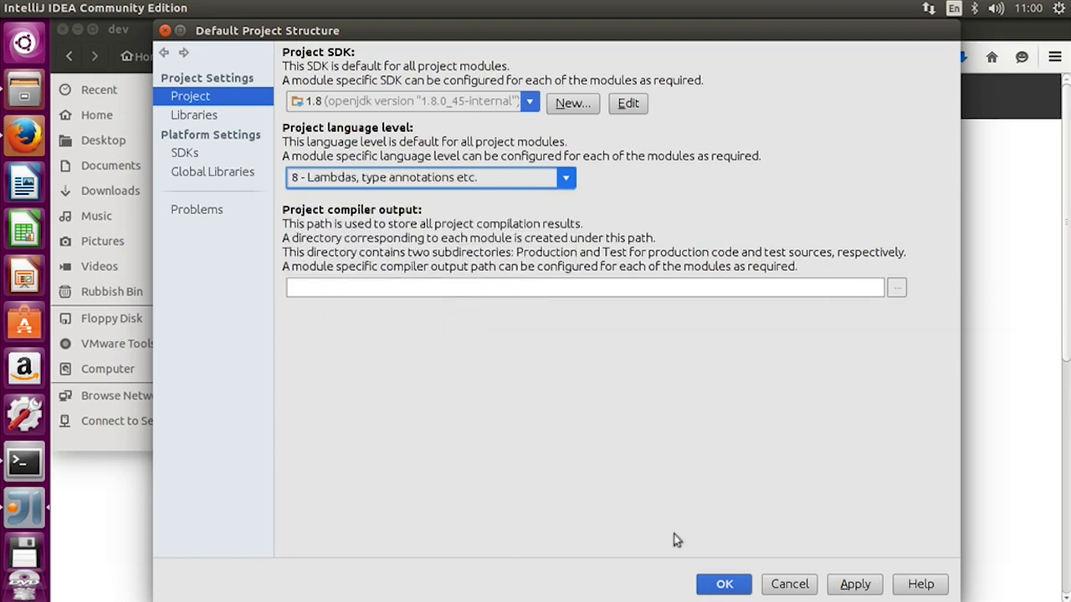
left_click(724, 584)
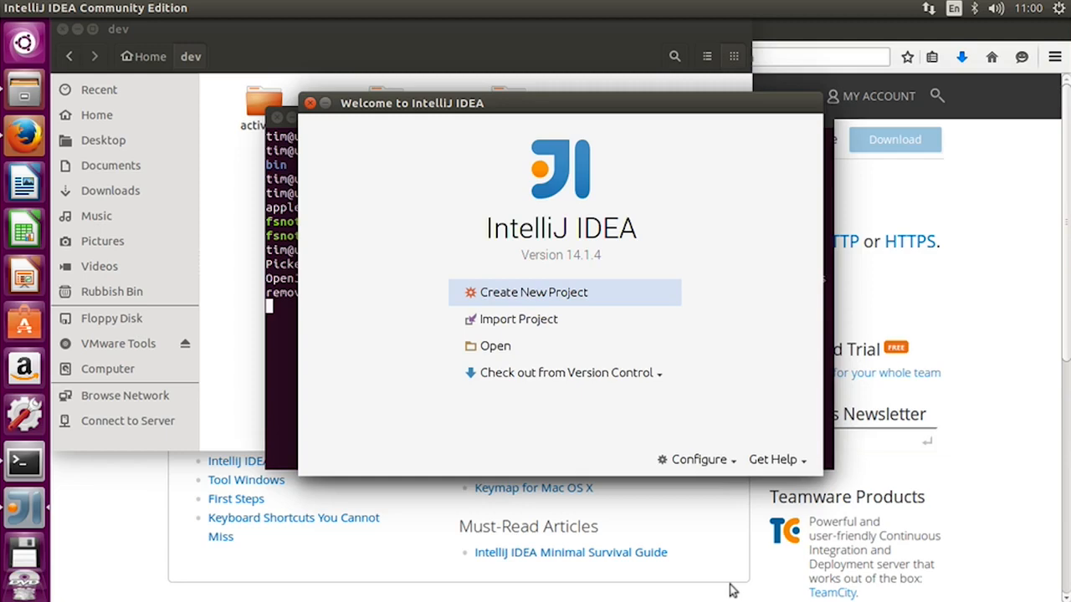
- Close the IntelliJ IDEA welcome window, the terminal and the dev folder window, and quit Firefox
left_click(310, 102)
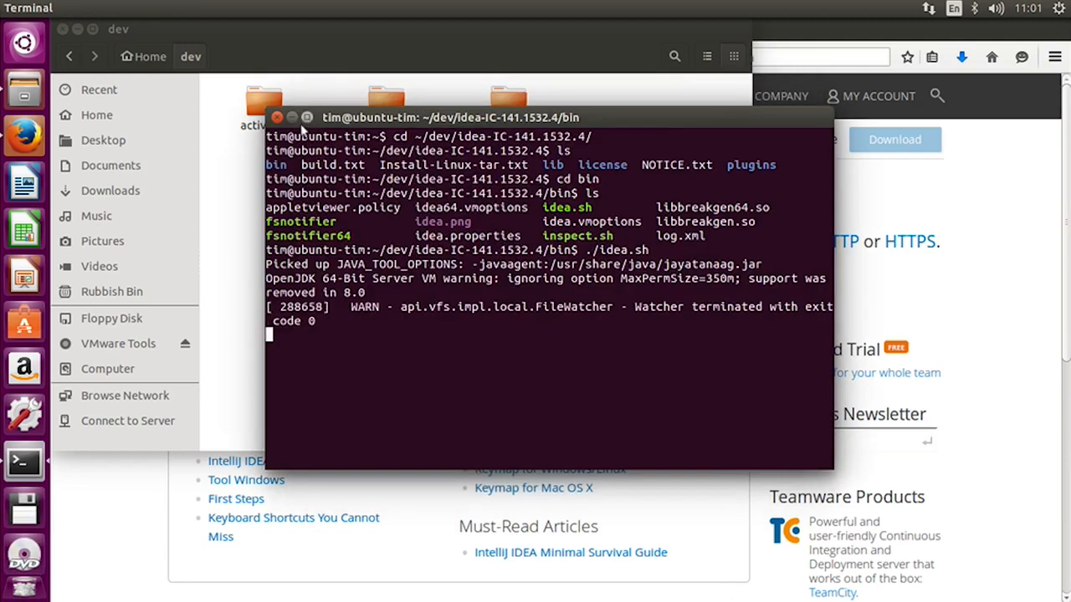
left_click(277, 117)
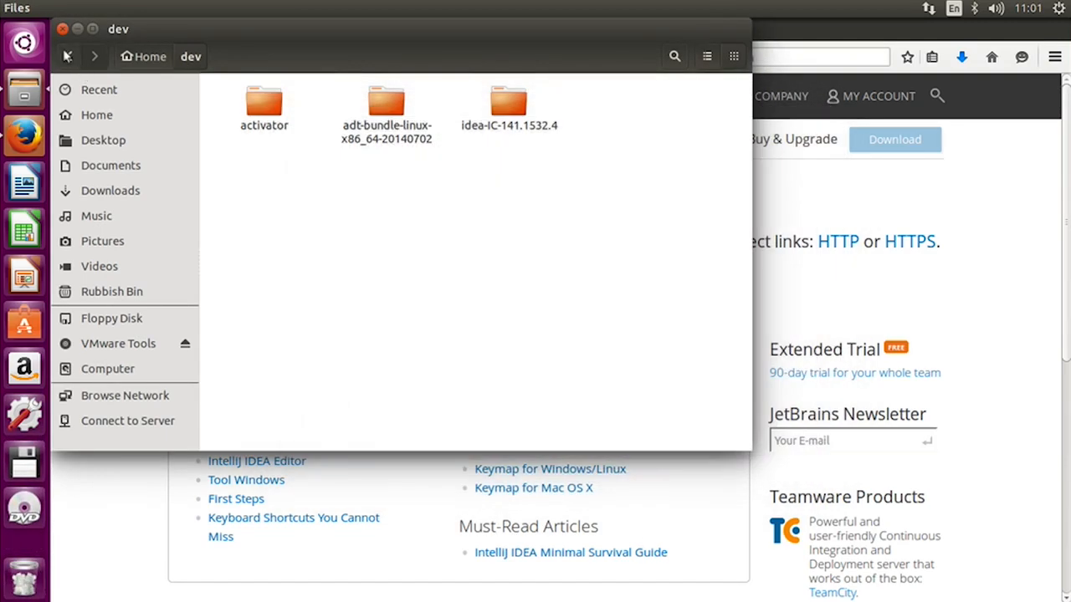
left_click(62, 29)
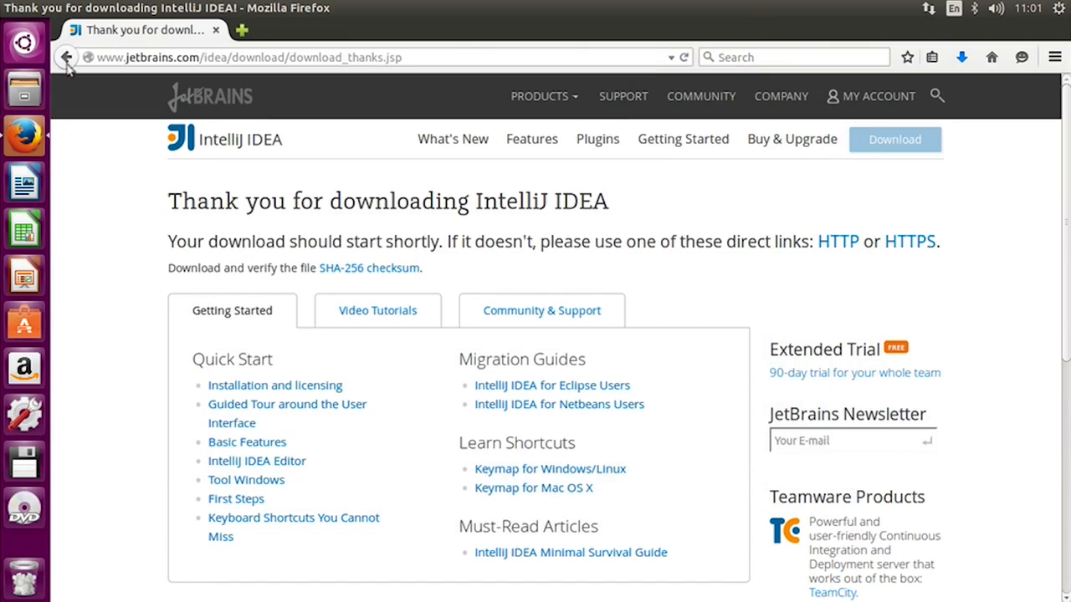
left_click(65, 8)
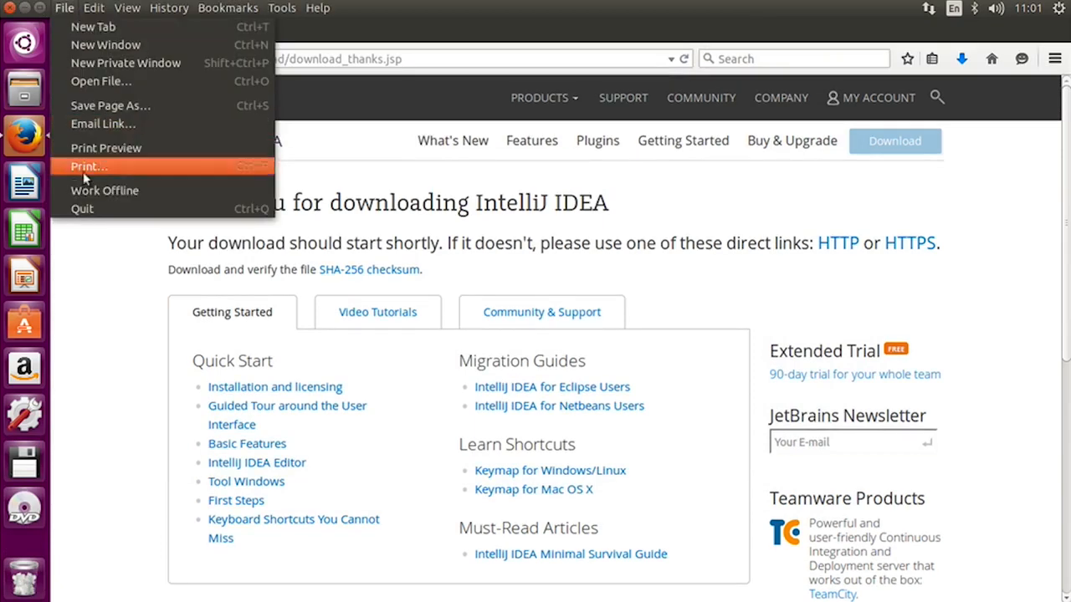
left_click(85, 209)
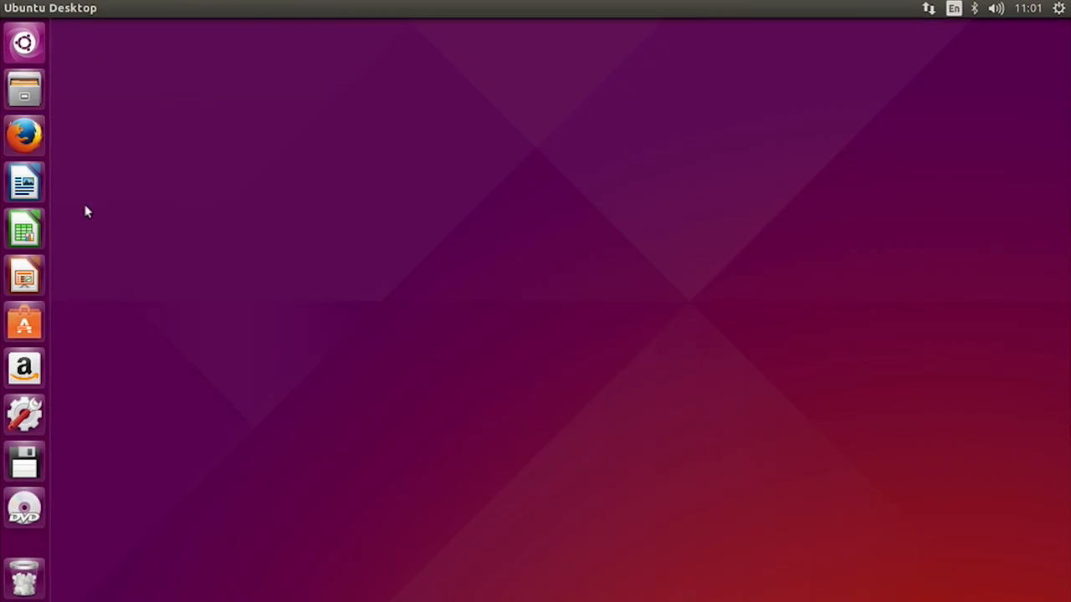
- Search the Ubuntu Dash for "int" to check for the IntelliJ IDEA launcher, and leave the Dash
left_click(24, 43)
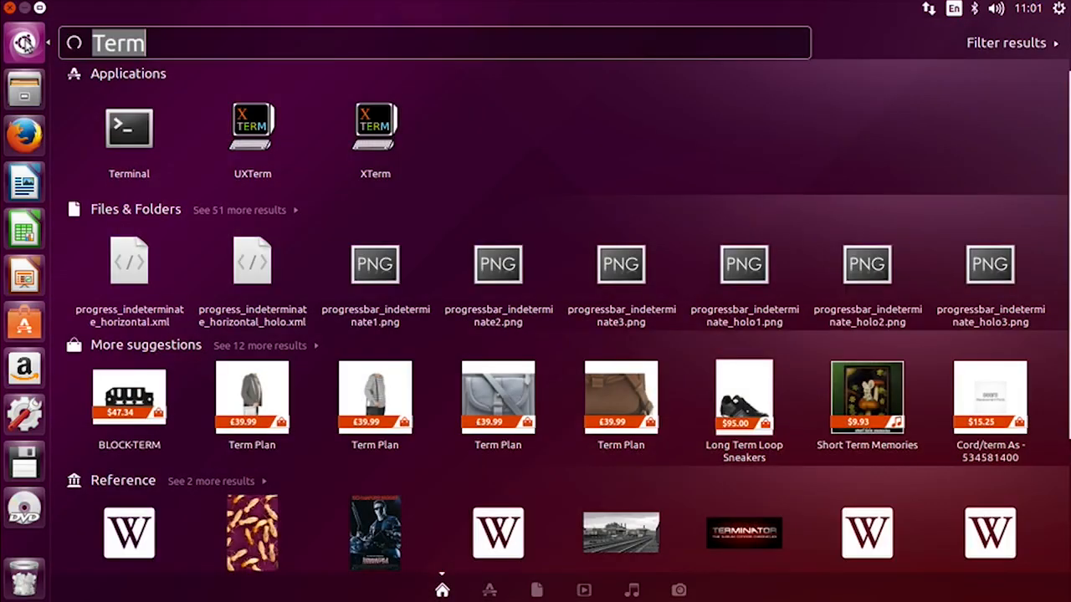
key("BackSpace")
type("int")
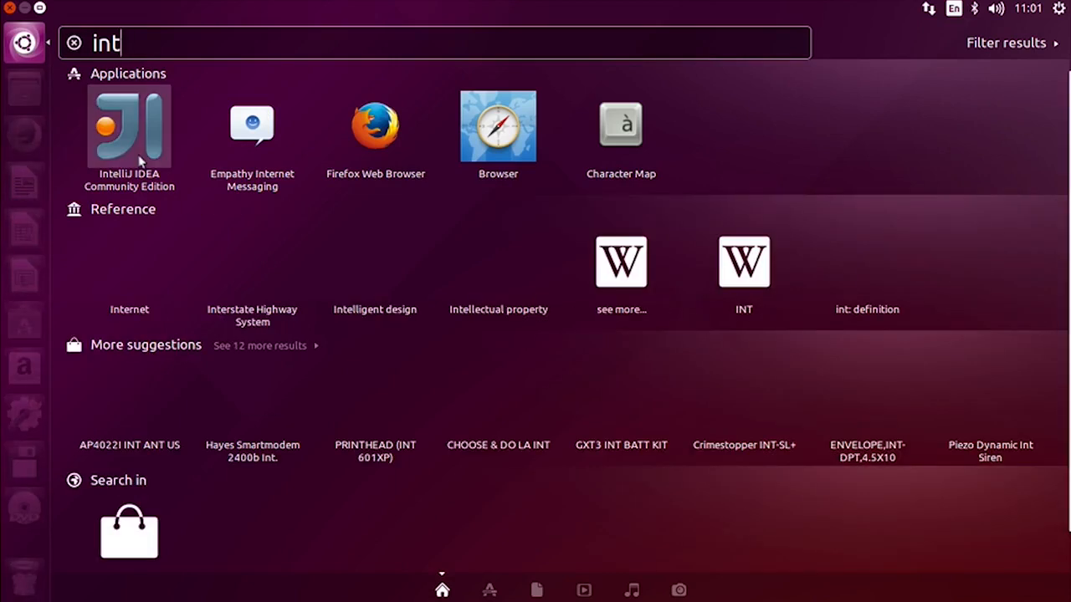
key("Escape")
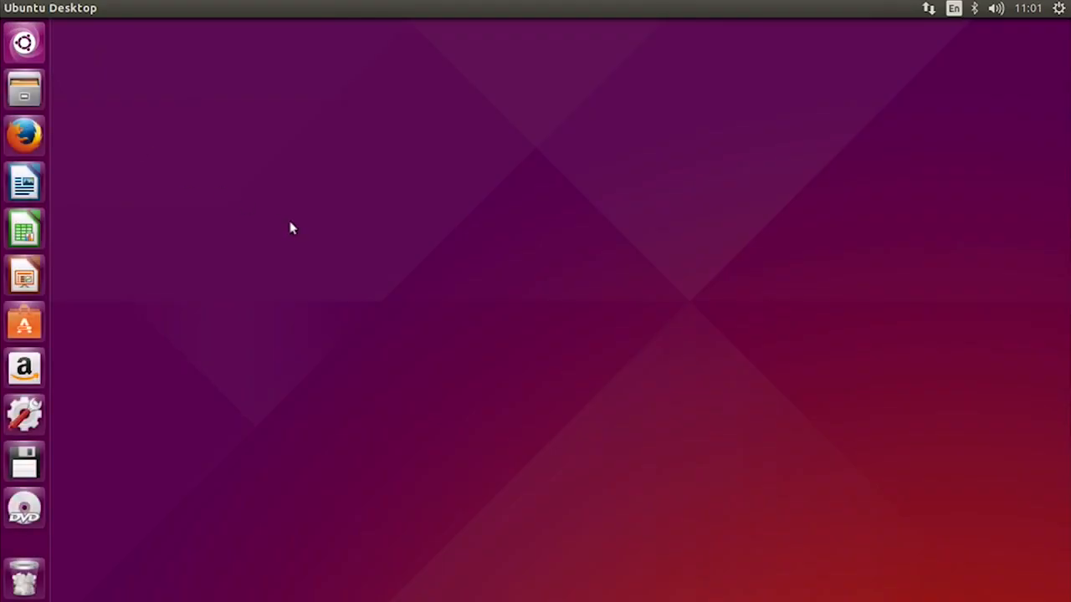